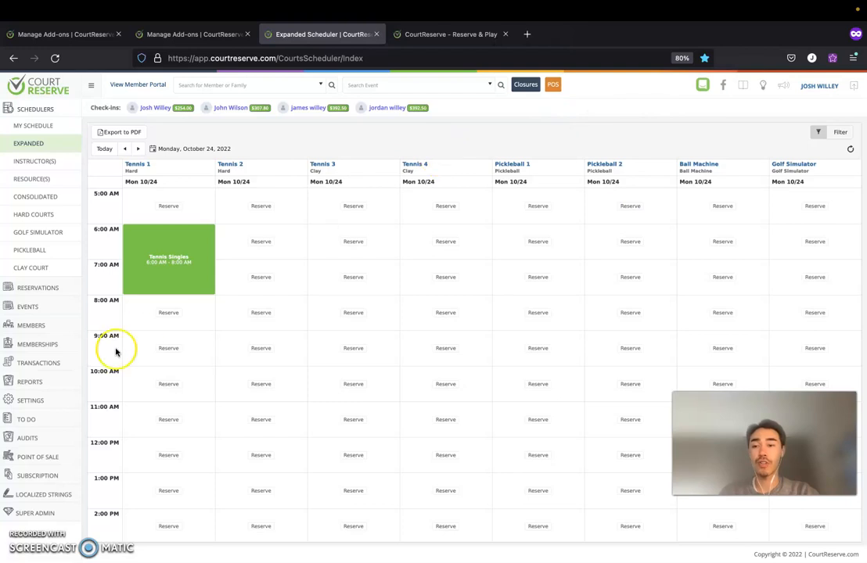
Open the organization Settings page from the left sidebar.
left_click(34, 402)
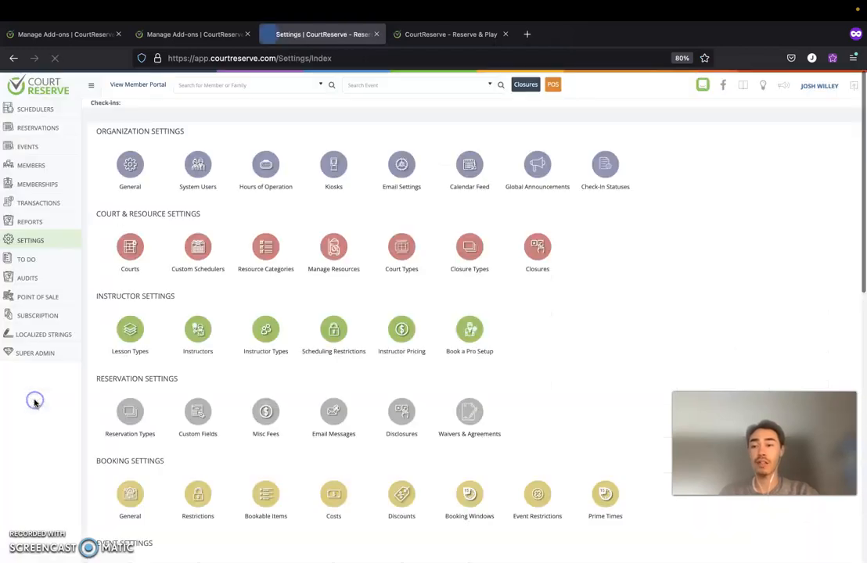
Go from Add-Ons to the Advanced Liability Forms setup and its Waivers & Agreements list.
scroll(155, 359, "down", 5)
scroll(155, 361, "down", 5)
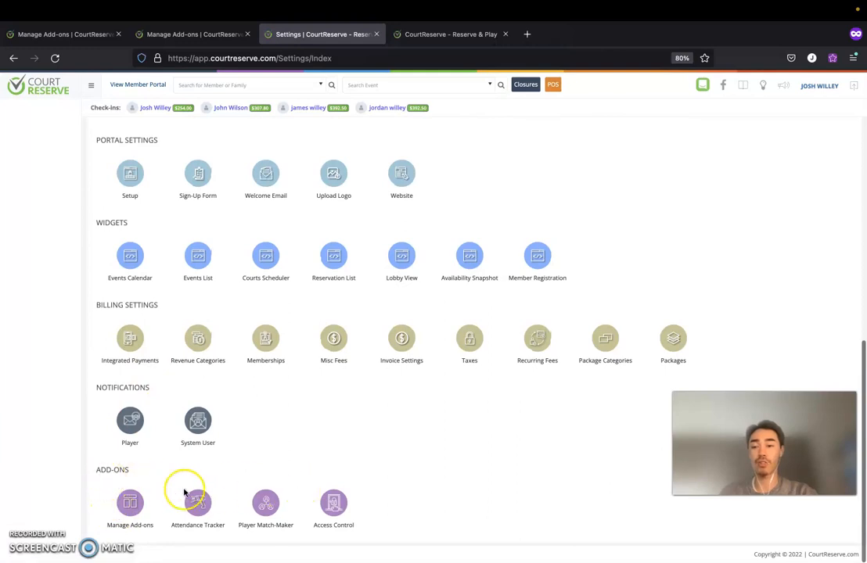
left_click(128, 507)
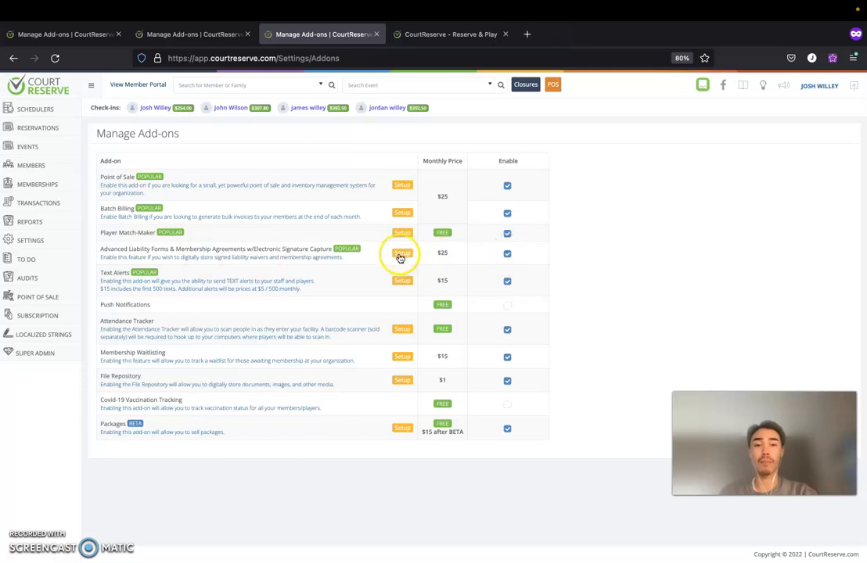
left_click(403, 255)
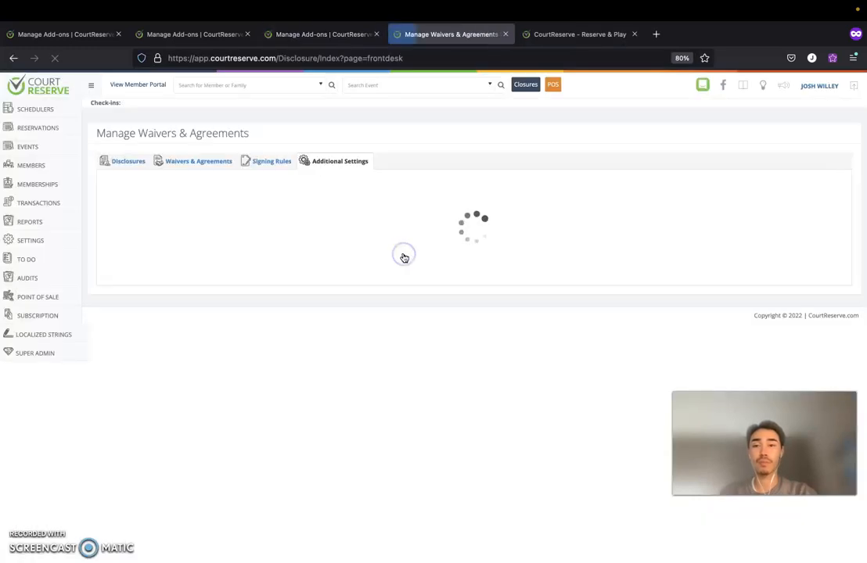
left_click(197, 163)
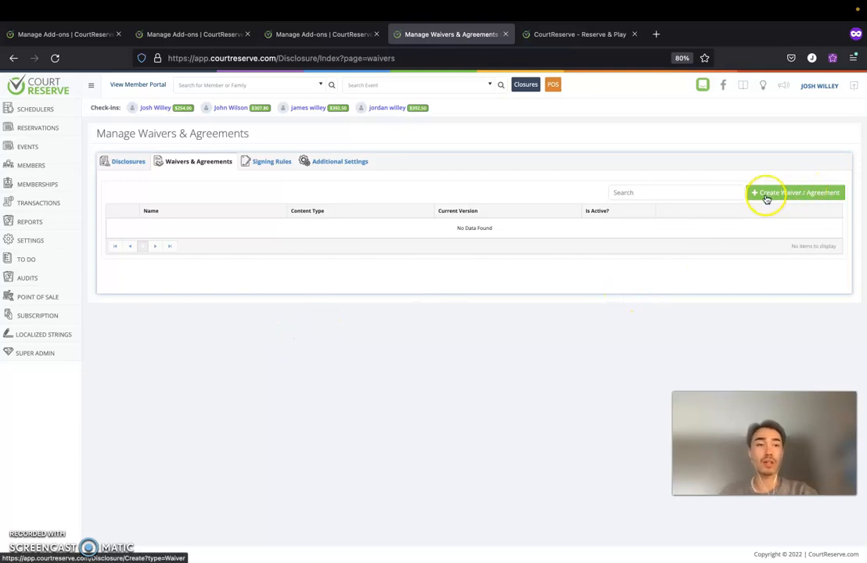
Start a new waiver with Create Waiver / Agreement and begin entering its name.
left_click_drag(759, 195, 791, 196)
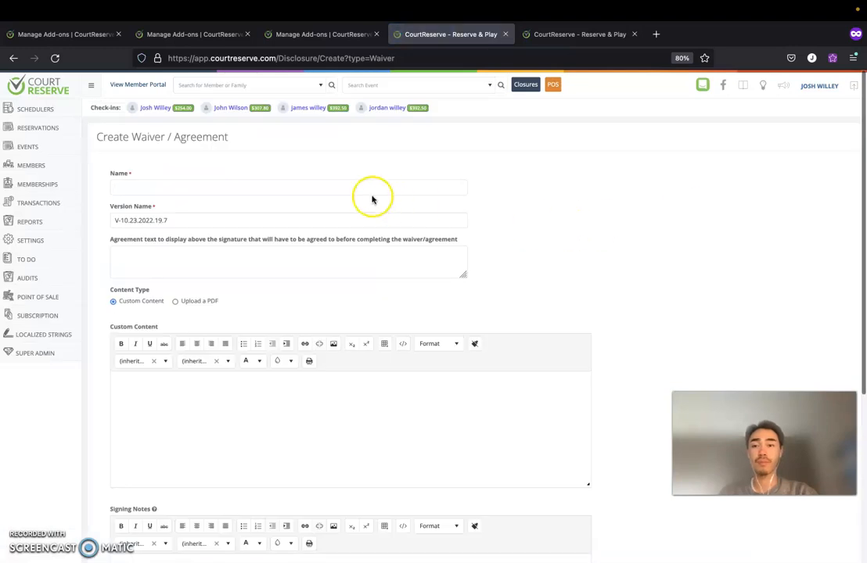
left_click(368, 191)
type("R")
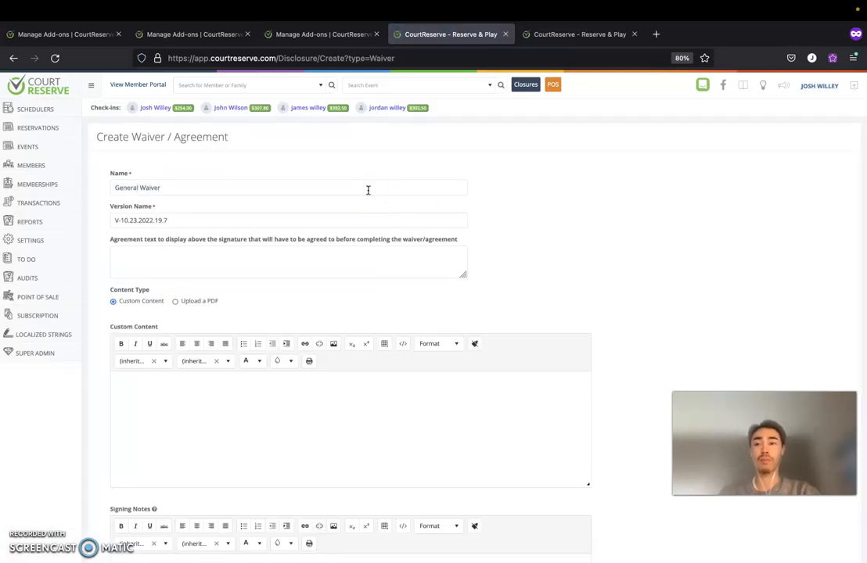
Finish naming the waiver General Waiver, versioned V-10.23.2022.19.7, keeping Custom Content.
left_click(95, 214)
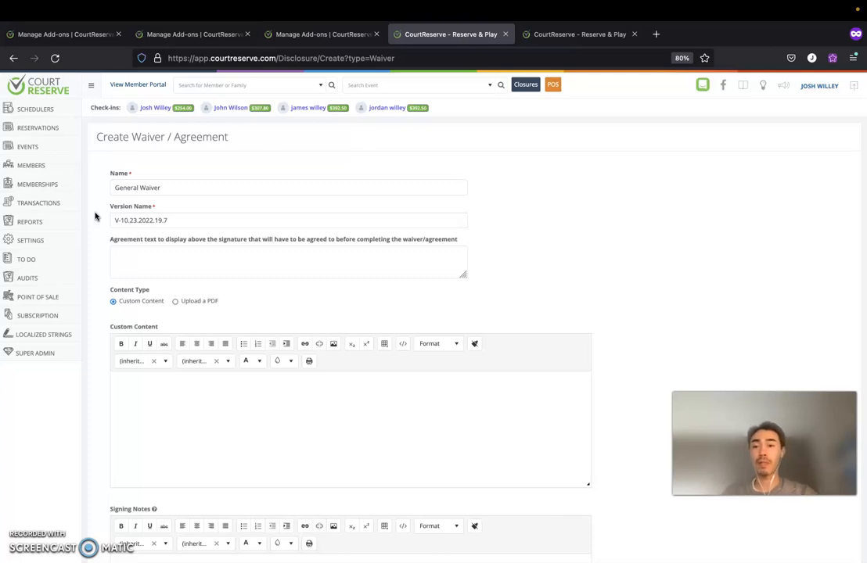
left_click(120, 221)
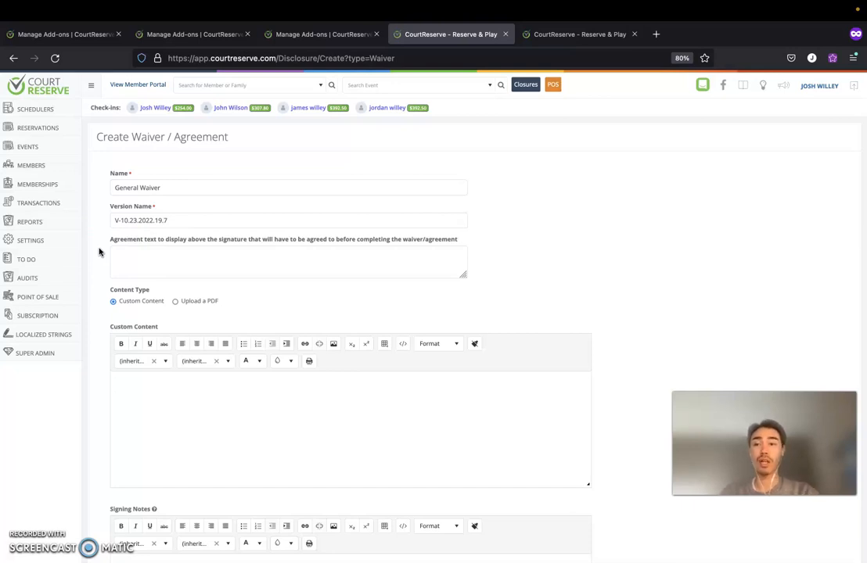
left_click(145, 258)
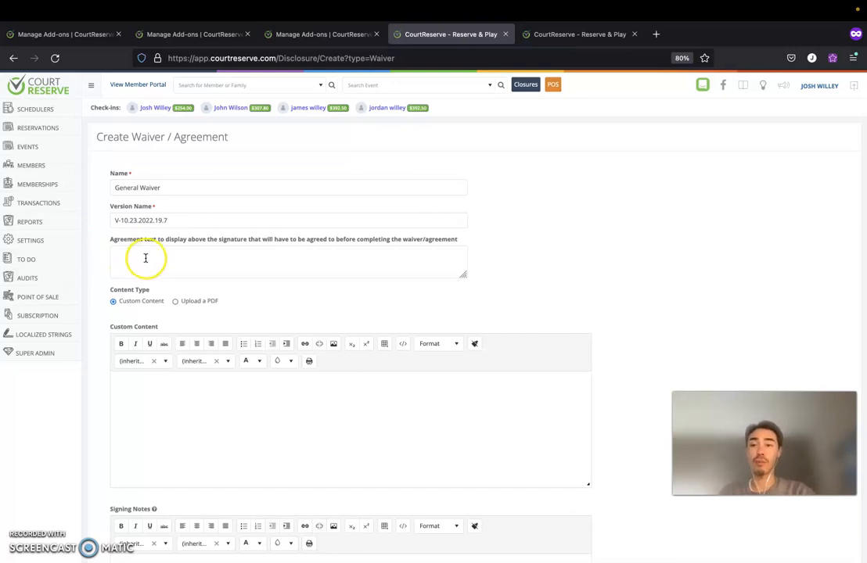
scroll(91, 266, "down", 2)
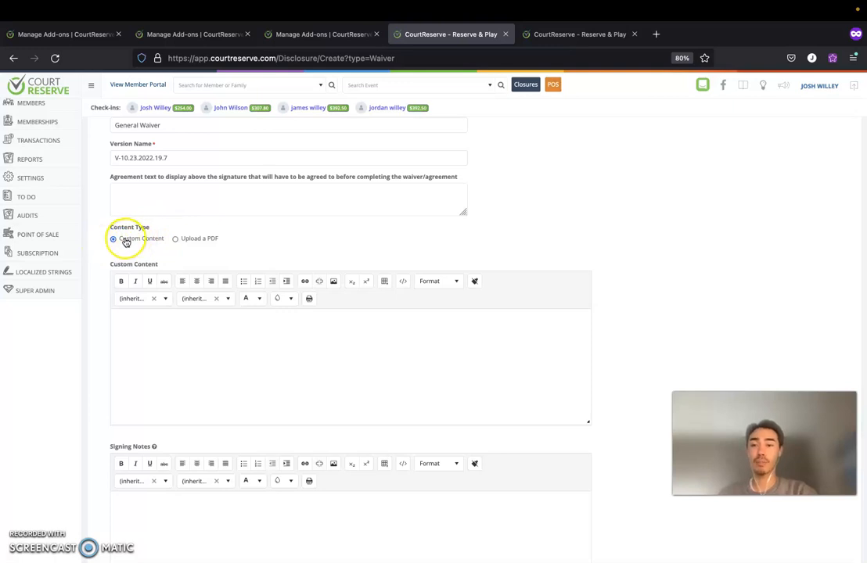
Try Upload a PDF content and a Date Specific start date, then turn date-specific off and attempt saving.
left_click(175, 325)
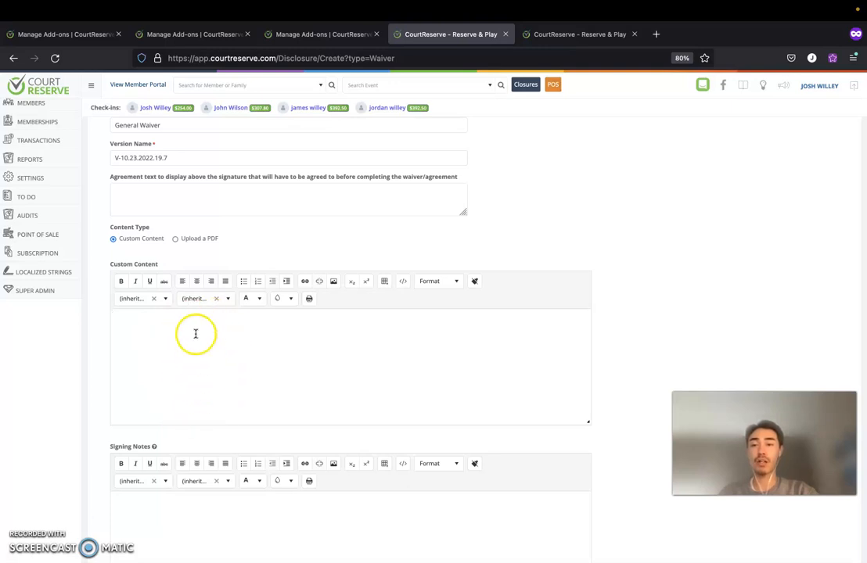
left_click(176, 242)
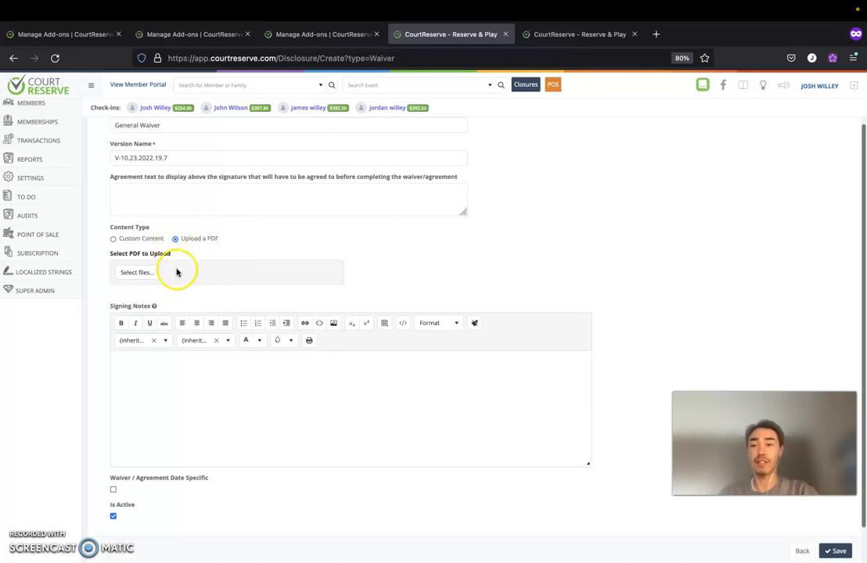
scroll(176, 272, "down", 1)
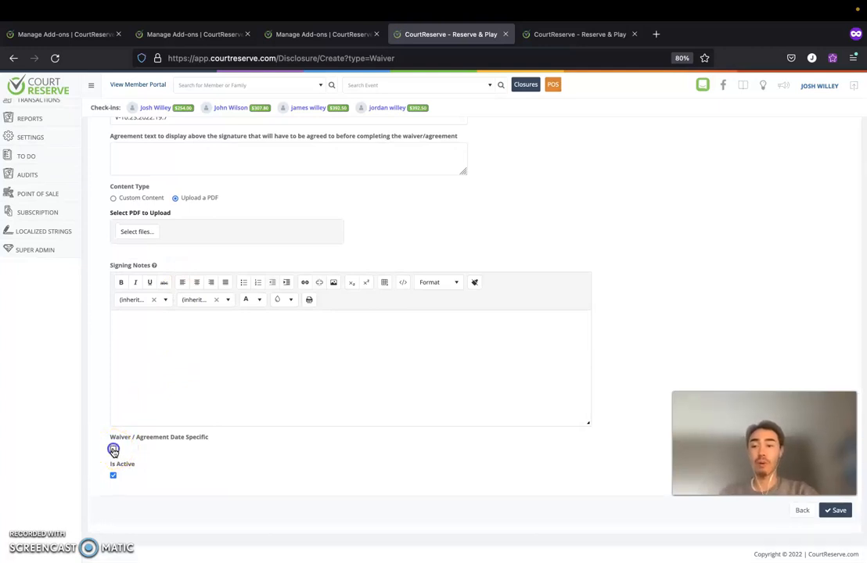
left_click(114, 450)
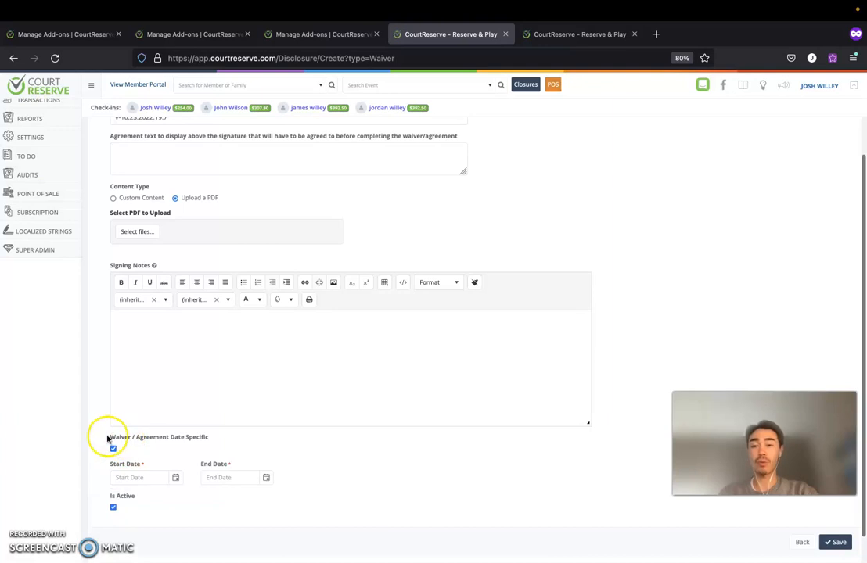
scroll(186, 442, "down", 1)
left_click(176, 446)
left_click(283, 429)
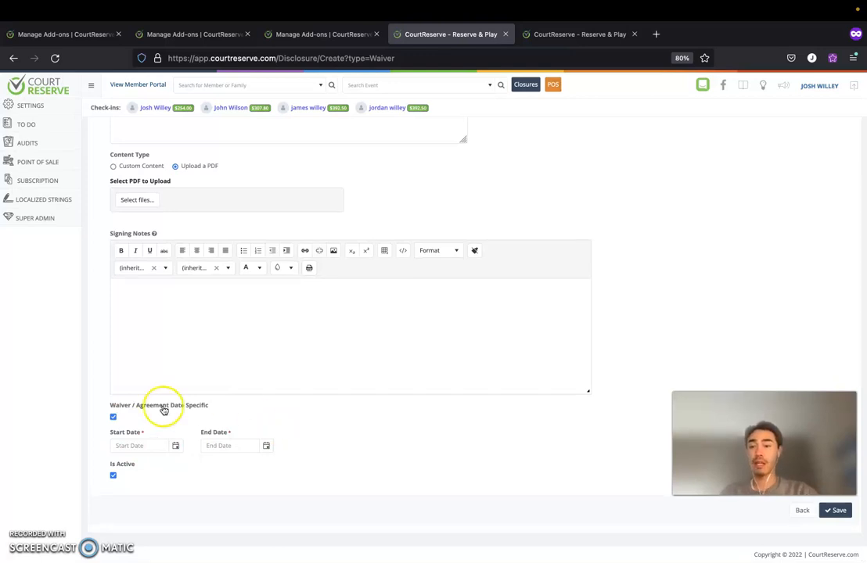
left_click(114, 419)
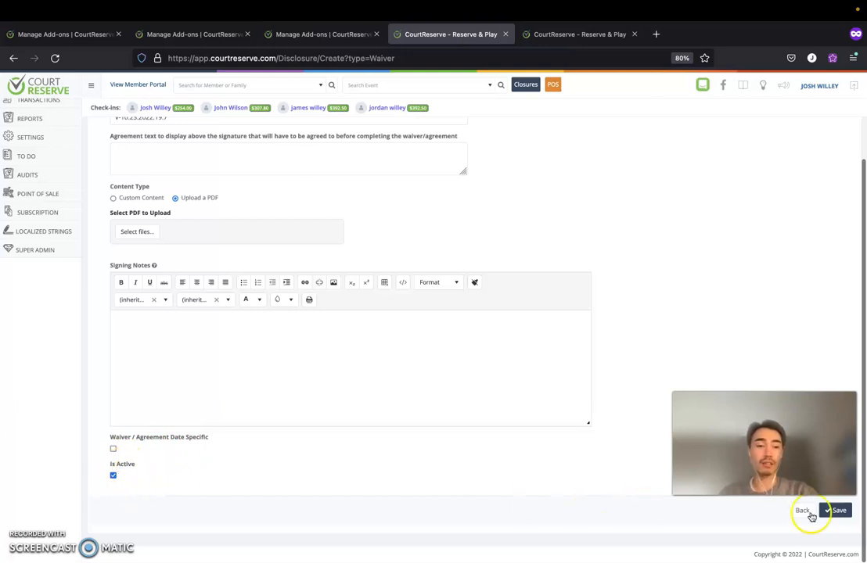
left_click(834, 510)
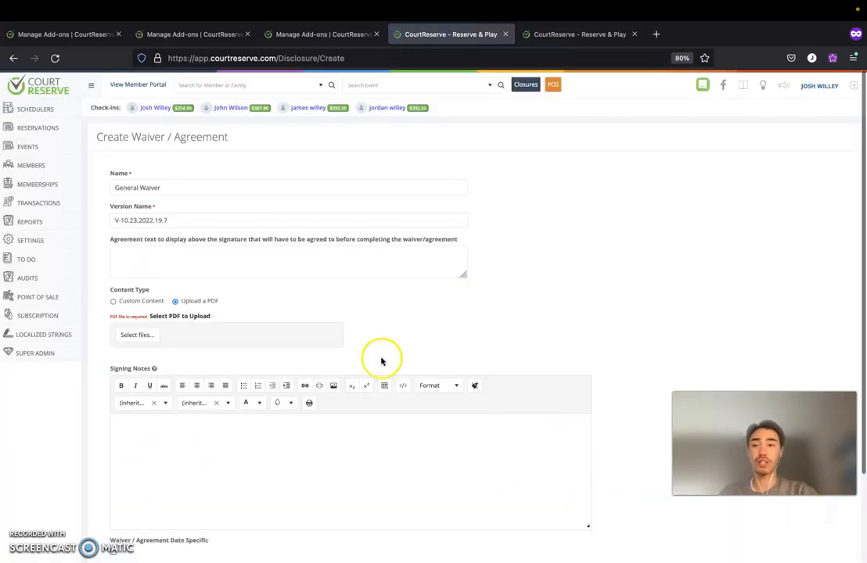
Switch back to Custom Content, enter 'Test' as the waiver text, and save.
left_click(114, 301)
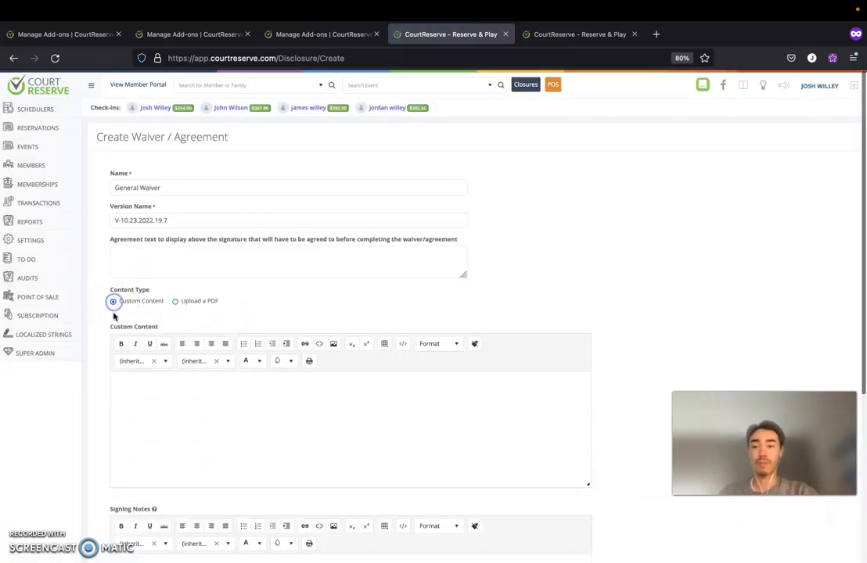
left_click(136, 401)
type("Test")
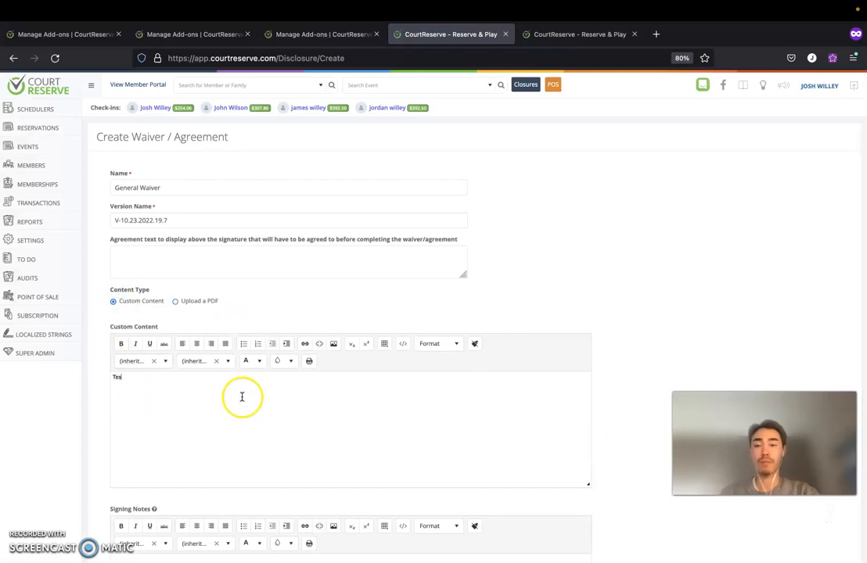
scroll(242, 397, "down", 5)
left_click(834, 511)
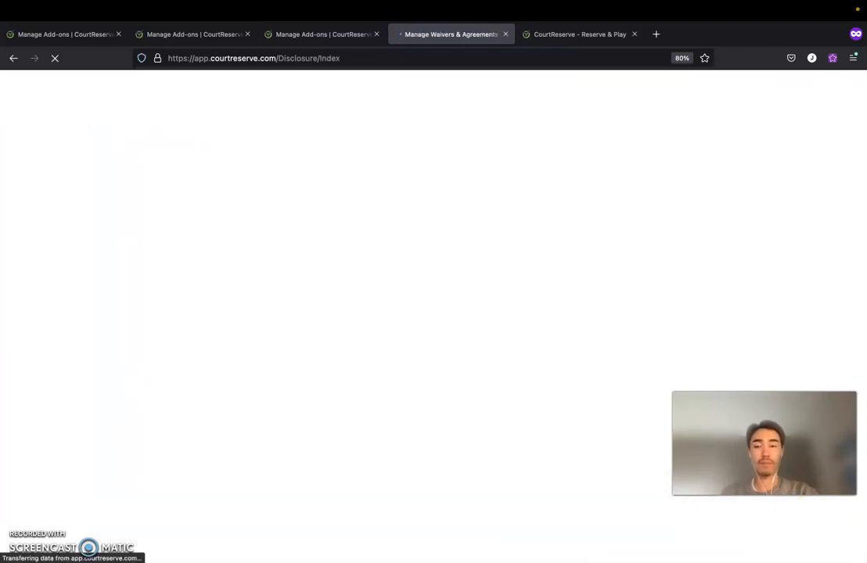
Create a new signing rule named 'Signing Rule' and mark it Is Active.
left_click(260, 162)
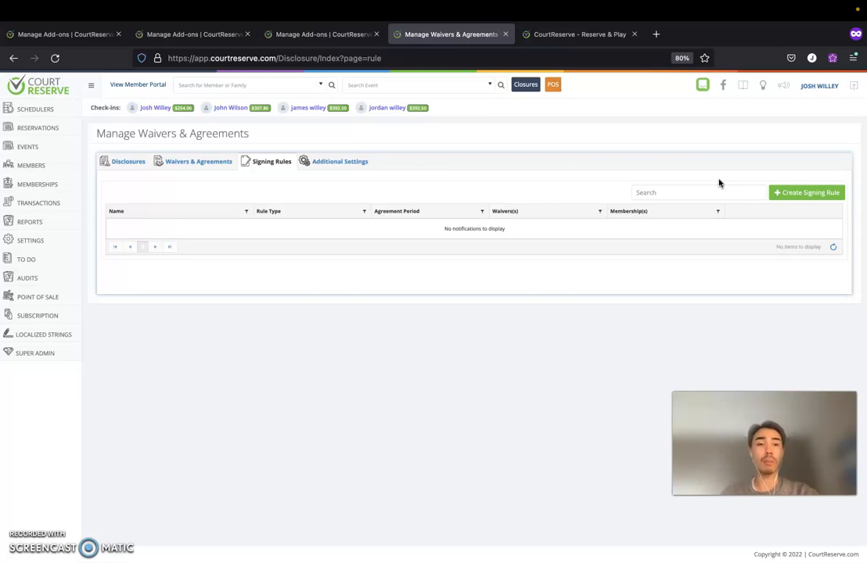
left_click(794, 194)
left_click(200, 179)
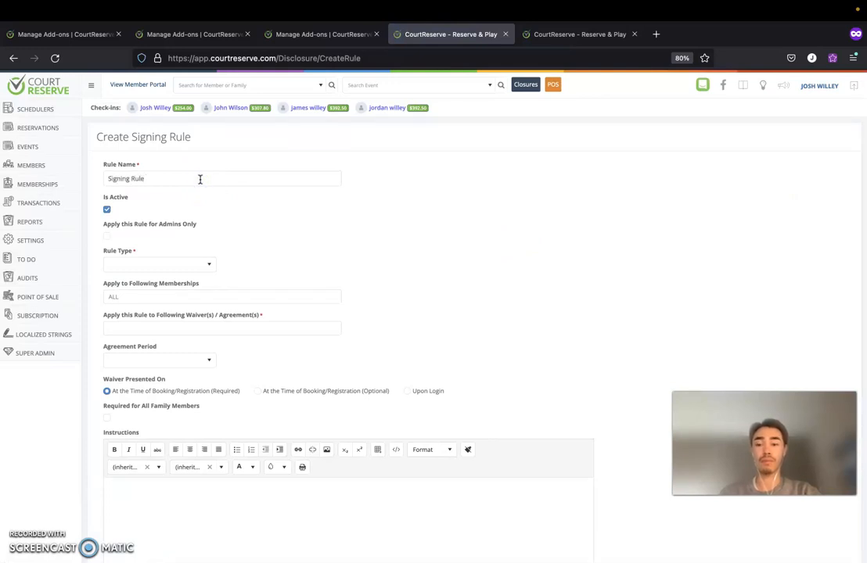
left_click(106, 210)
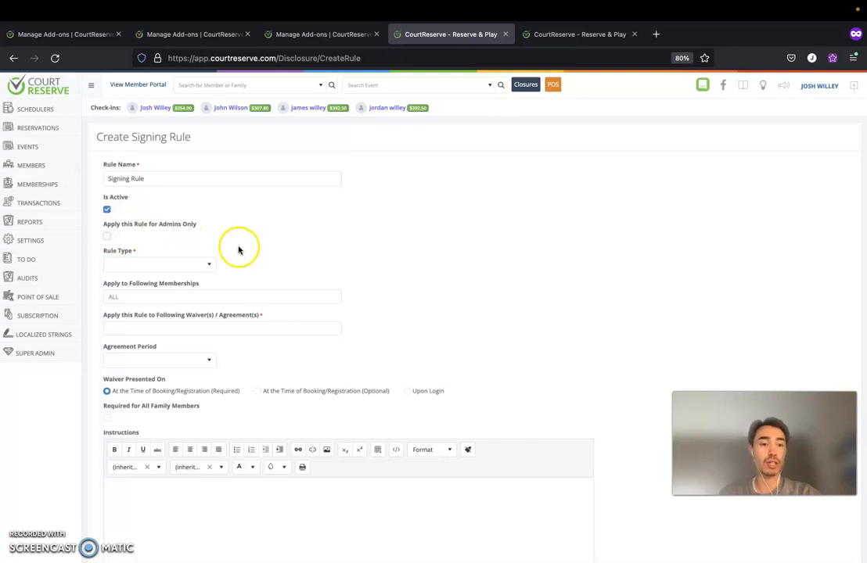
Make it a General Liability Waiver rule for ALL memberships applying to General Waiver.
scroll(237, 248, "down", 1)
left_click(185, 234)
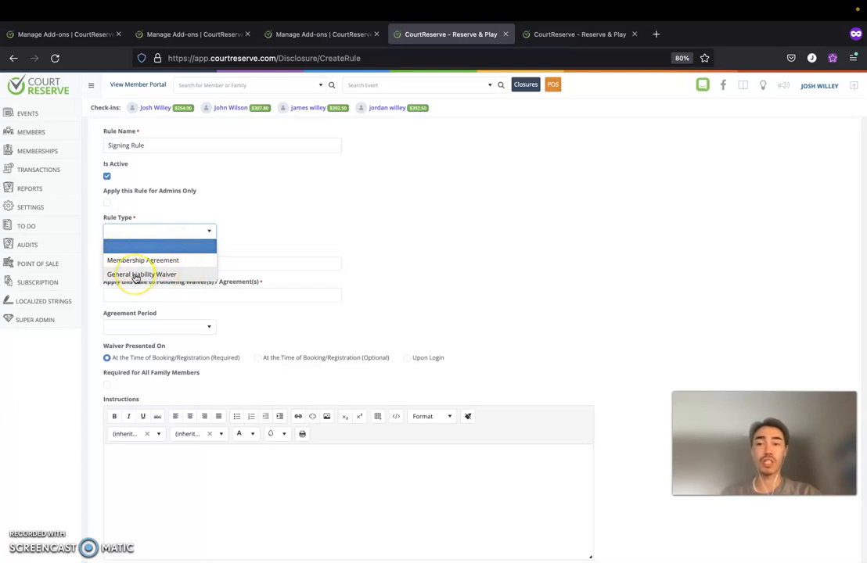
left_click(160, 275)
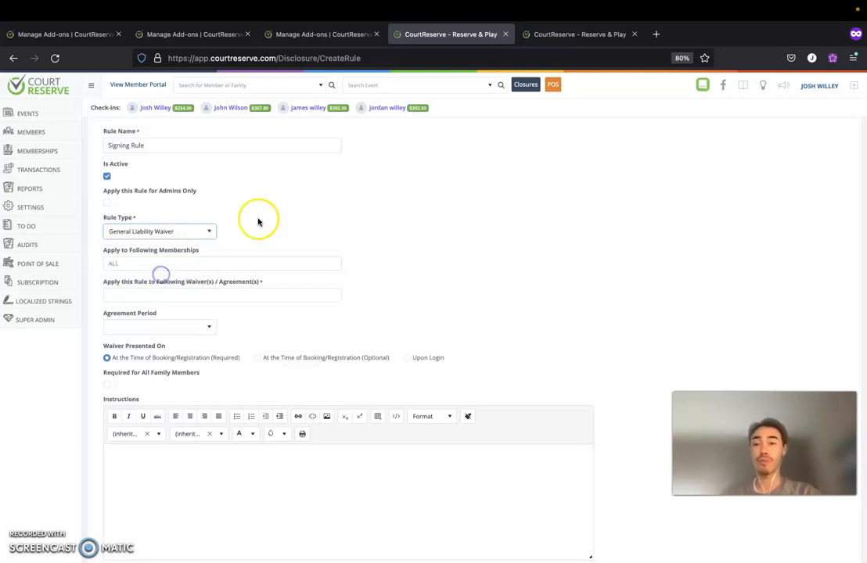
left_click(231, 264)
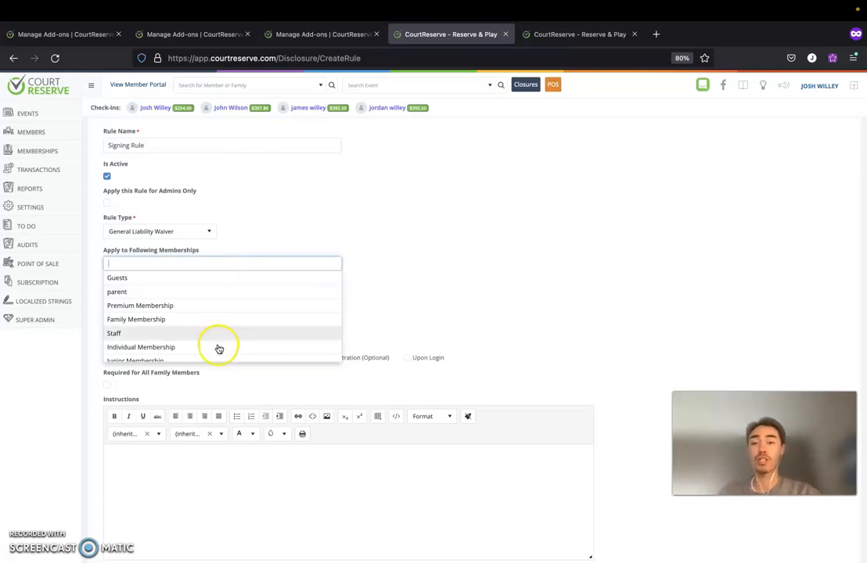
left_click(277, 231)
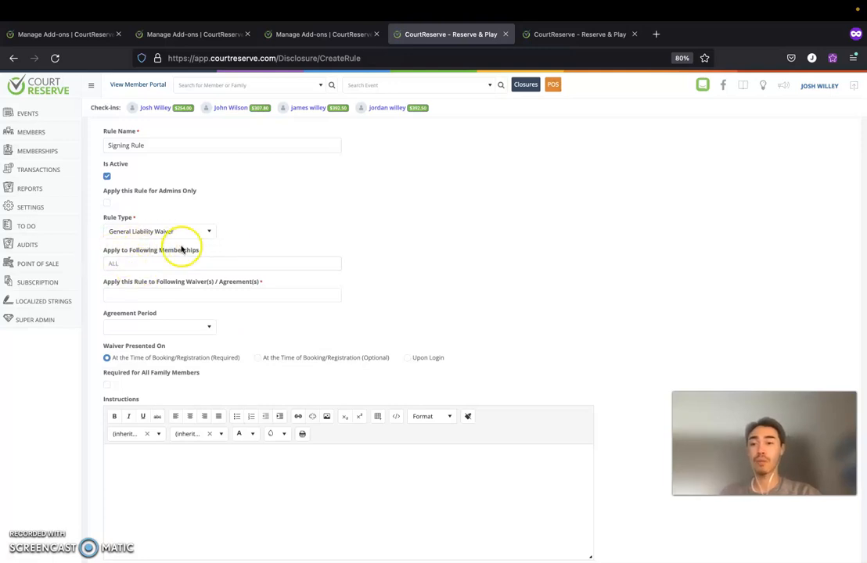
scroll(192, 248, "down", 2)
left_click_drag(102, 227, 182, 230)
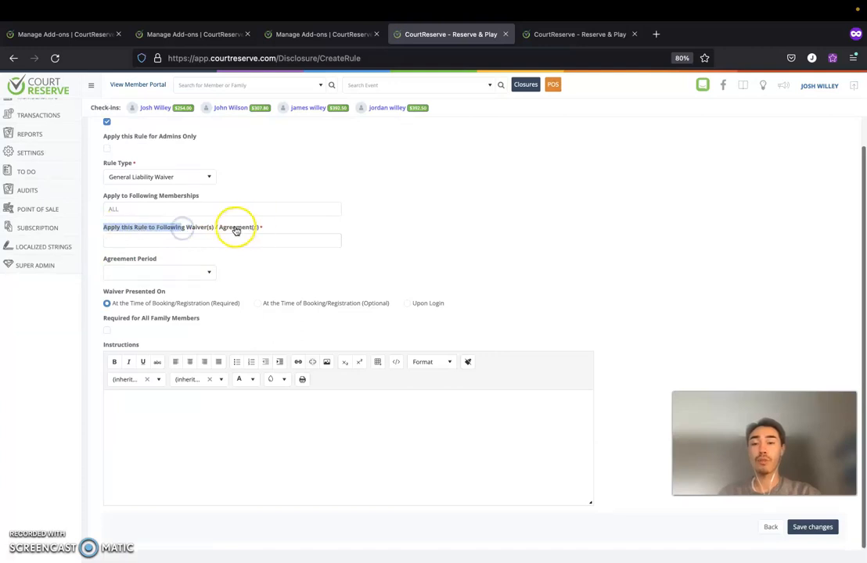
left_click(286, 229)
left_click(287, 243)
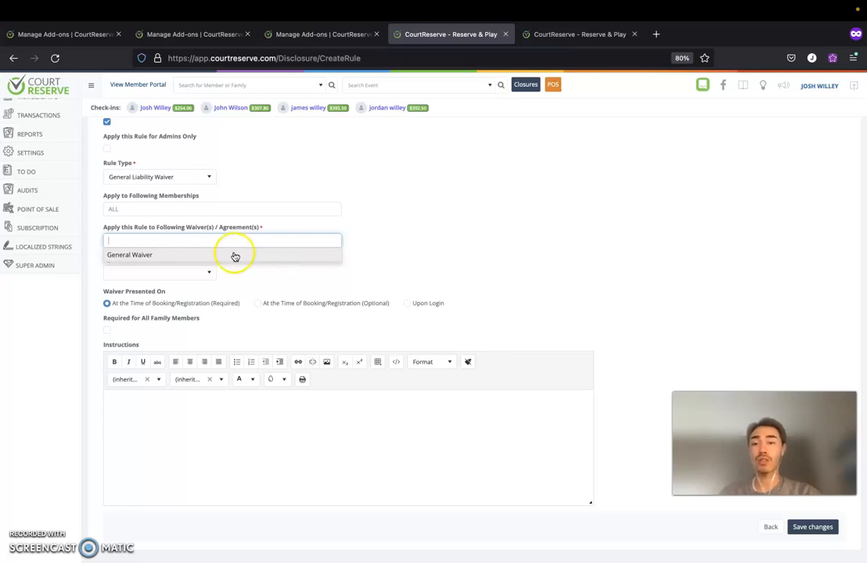
left_click(158, 255)
After trying One Time and New Disclosure Version, set the agreement period to Every X Months.
left_click(204, 273)
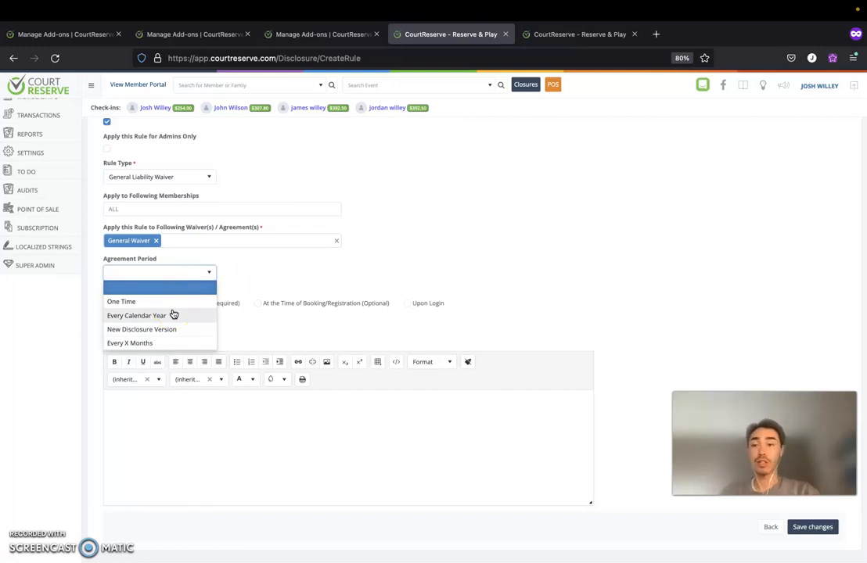
left_click(172, 304)
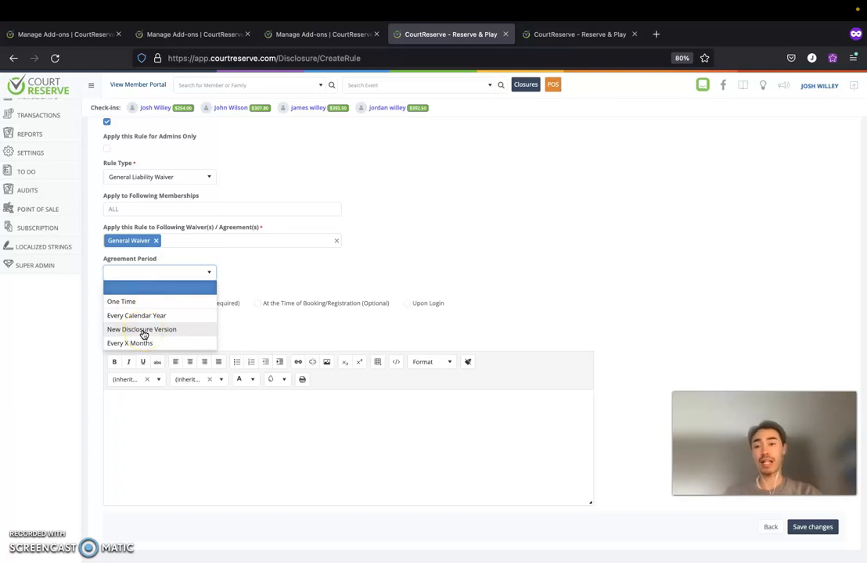
left_click(143, 329)
left_click(166, 273)
left_click(146, 343)
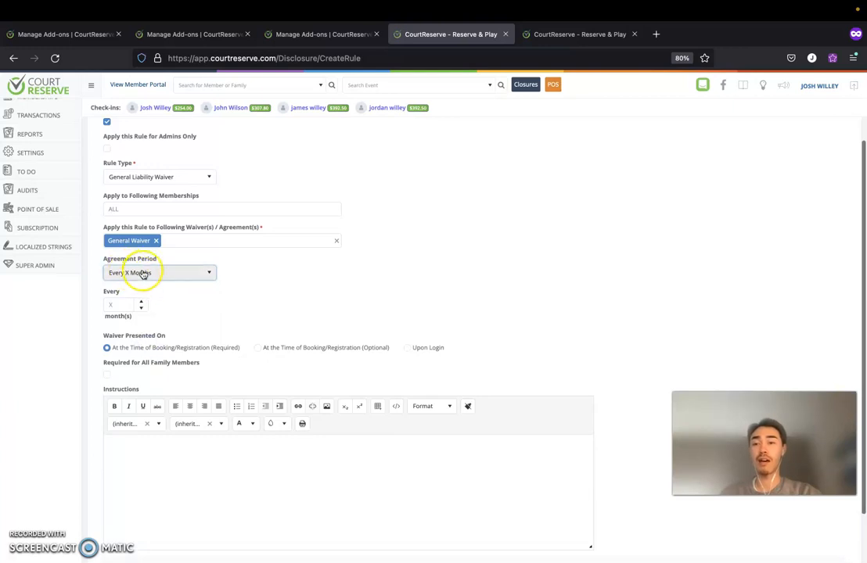
Set the agreement period interval to every 6 months.
left_click(123, 305)
type("6")
left_click(191, 297)
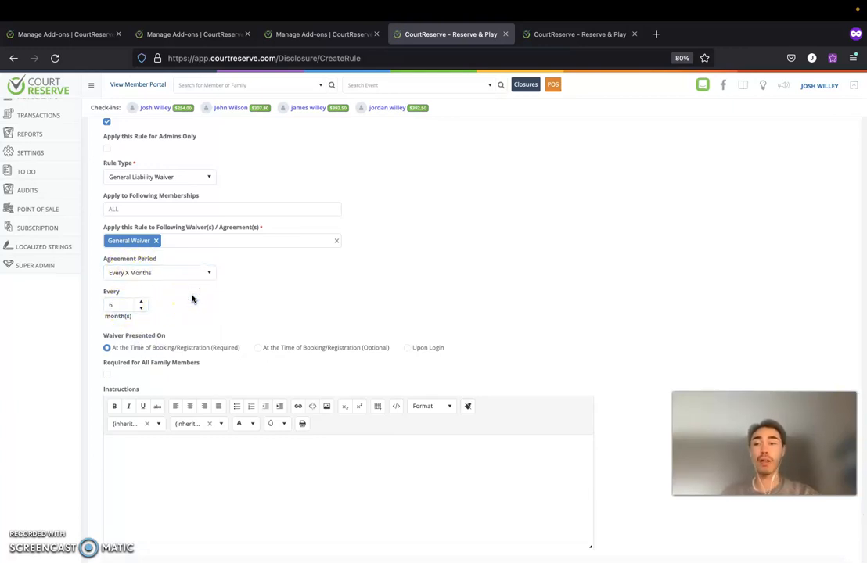
scroll(192, 297, "down", 2)
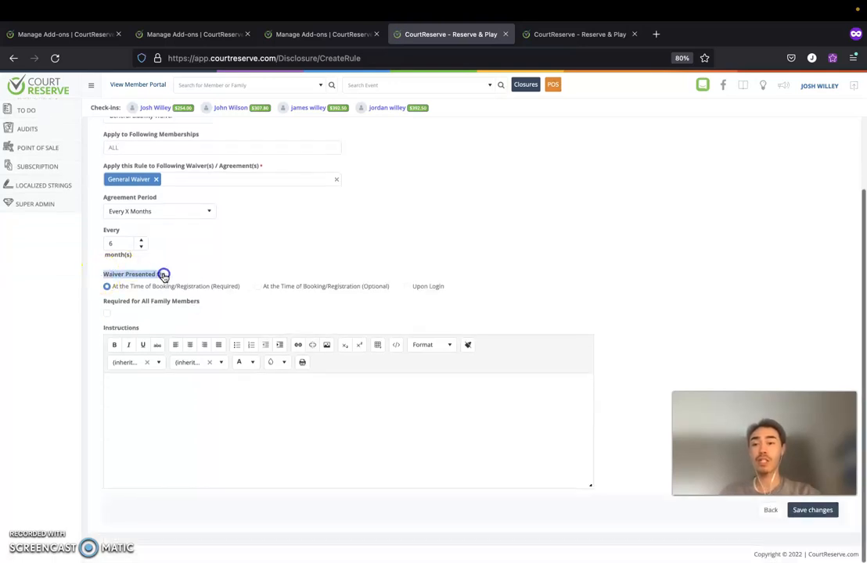
left_click(72, 266)
scroll(237, 258, "down", 1)
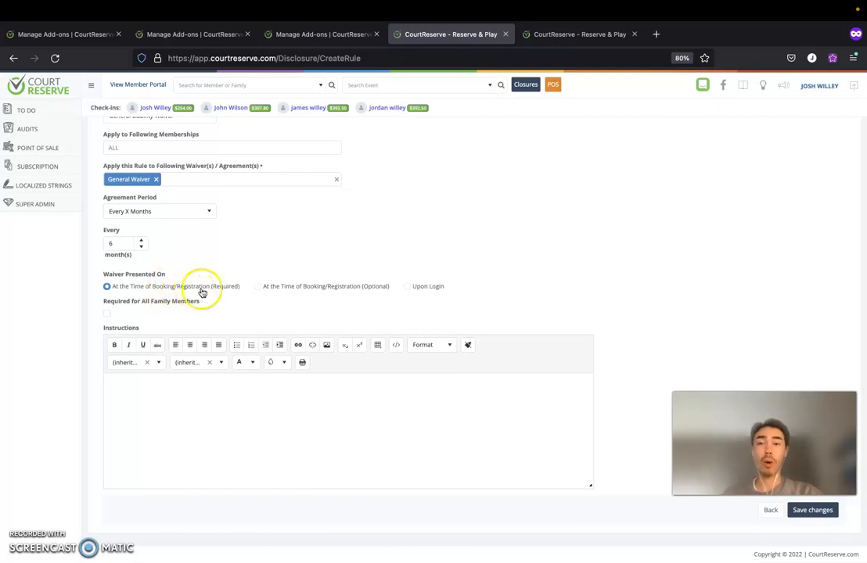
Present the waiver Upon Login, leave Required for All Family Members off, and save the rule.
left_click(258, 287)
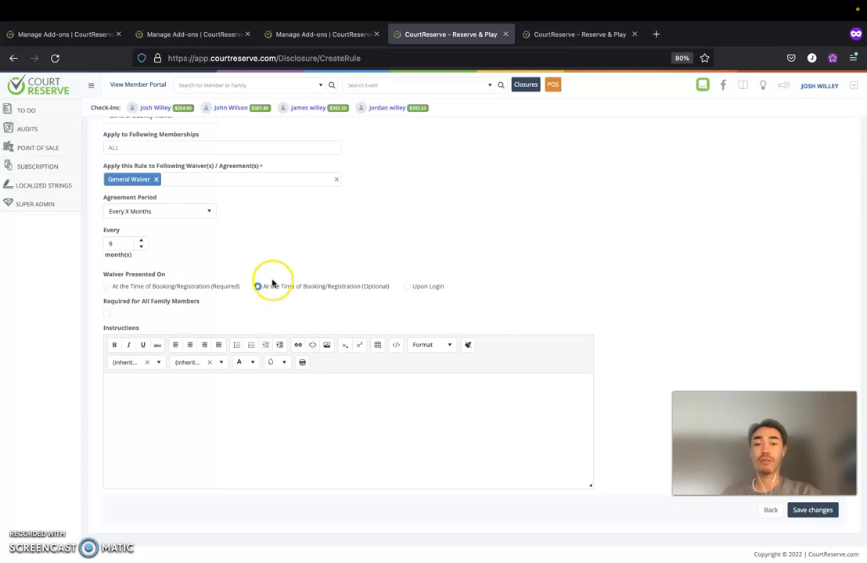
left_click(407, 287)
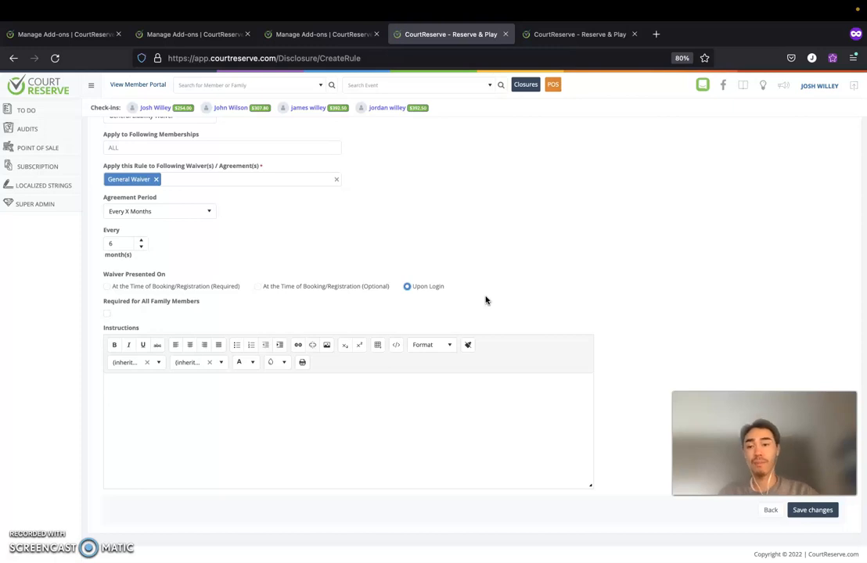
left_click(106, 314)
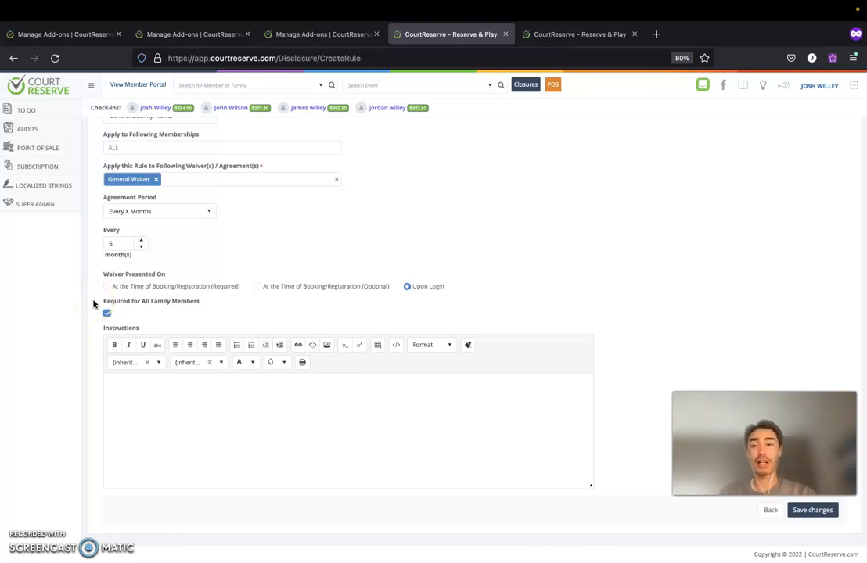
left_click(107, 313)
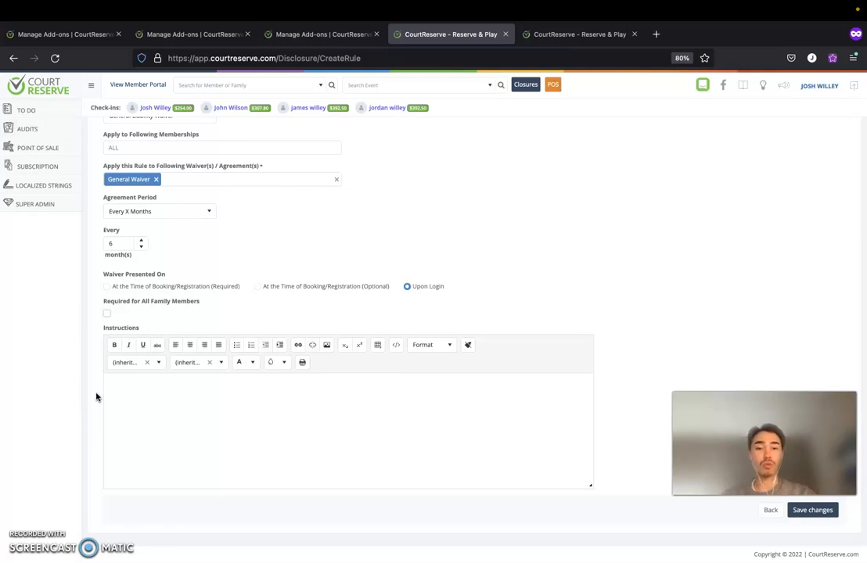
left_click(815, 510)
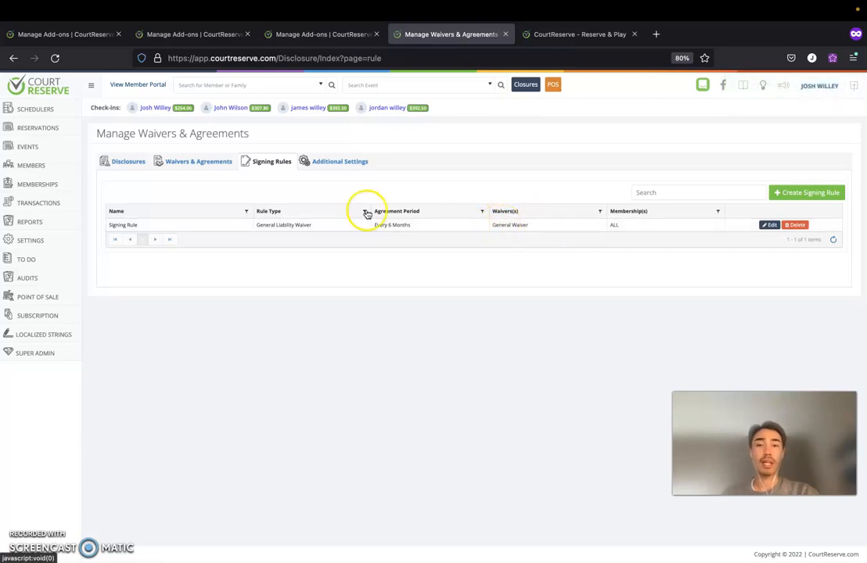
Review the saved signing rule in edit mode, then move on to the waivers' Additional Settings.
left_click(770, 224)
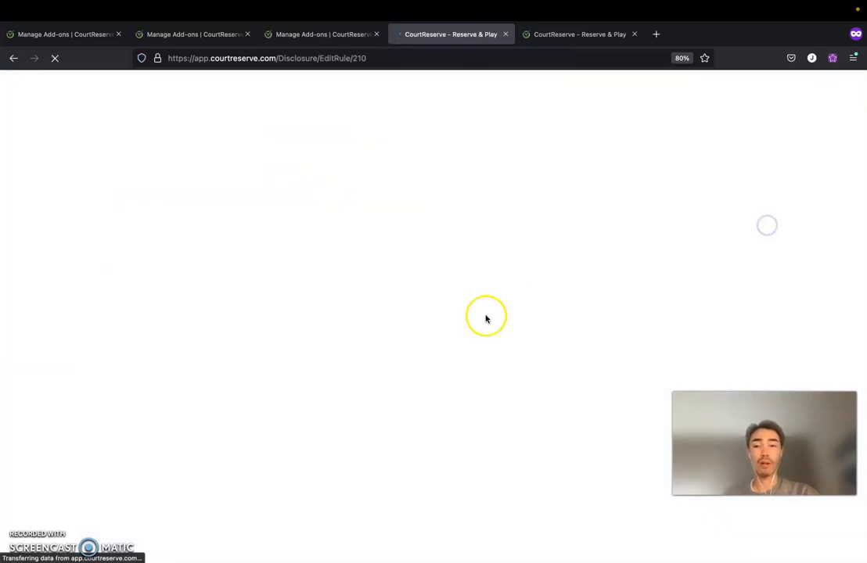
scroll(485, 318, "down", 1)
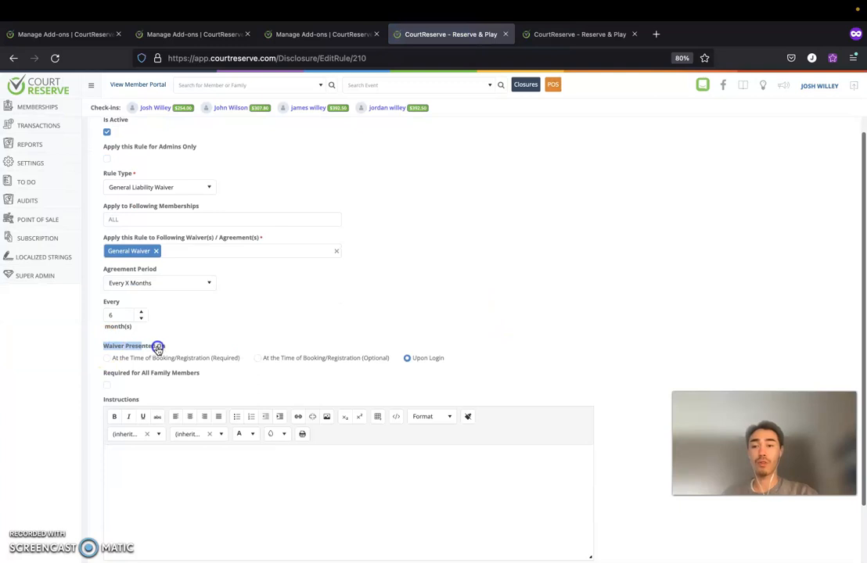
left_click(13, 58)
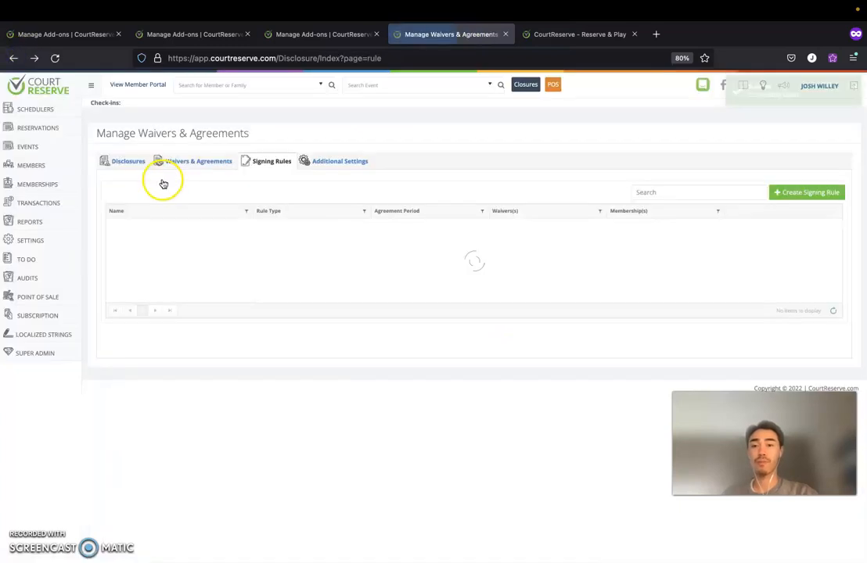
left_click(327, 164)
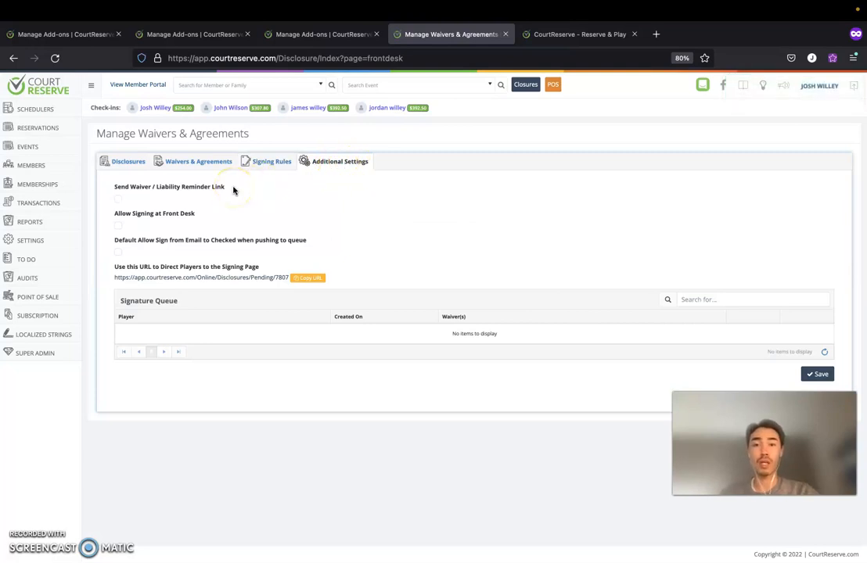
Turn the waiver reminder link emails setting on, then back off.
left_click(118, 201)
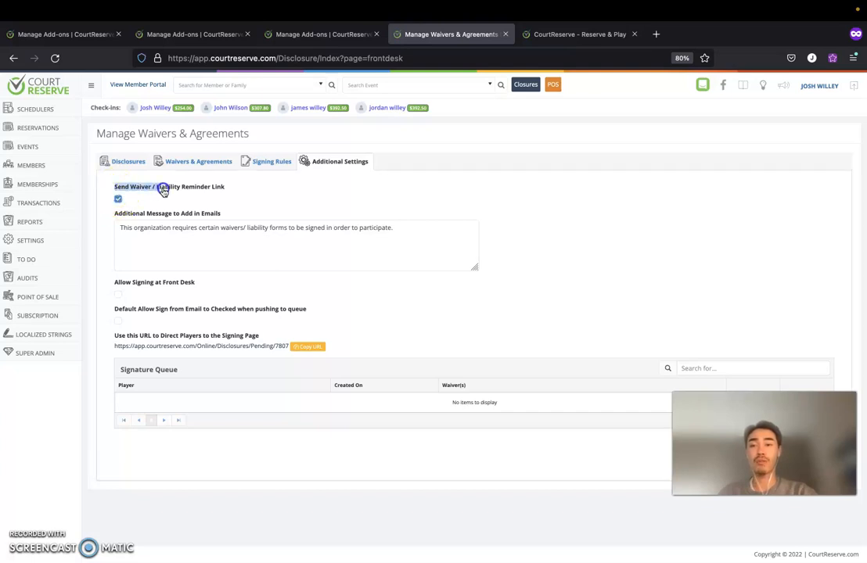
left_click_drag(187, 193, 222, 190)
left_click(230, 189)
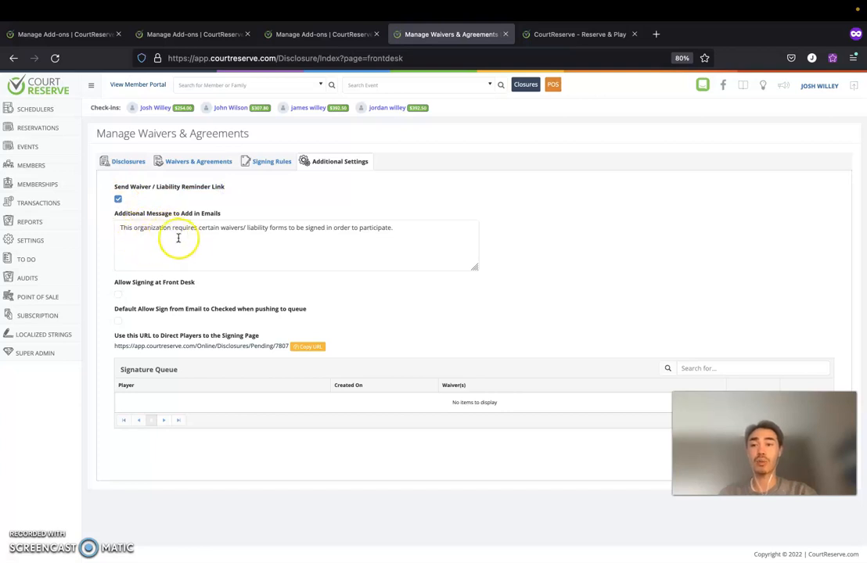
left_click(118, 199)
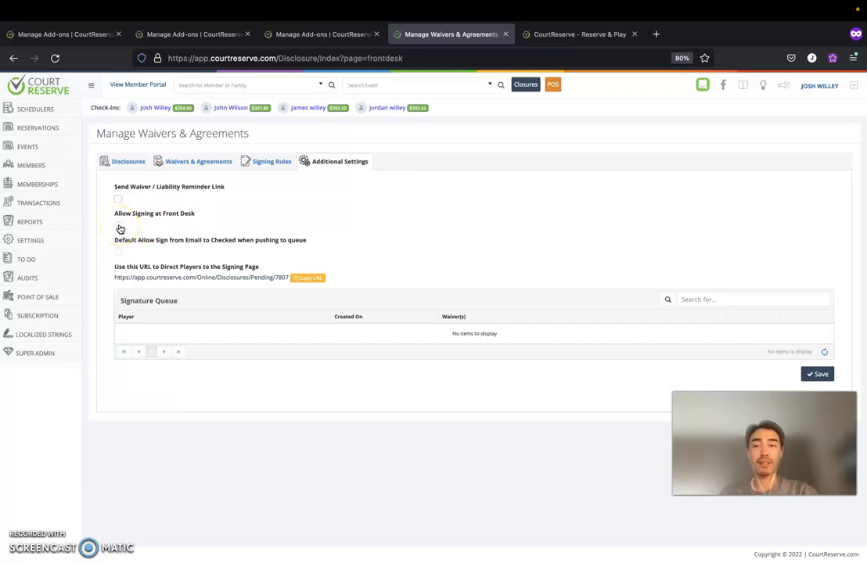
Try front desk signing on and off, then follow the player signing page URL.
left_click(119, 227)
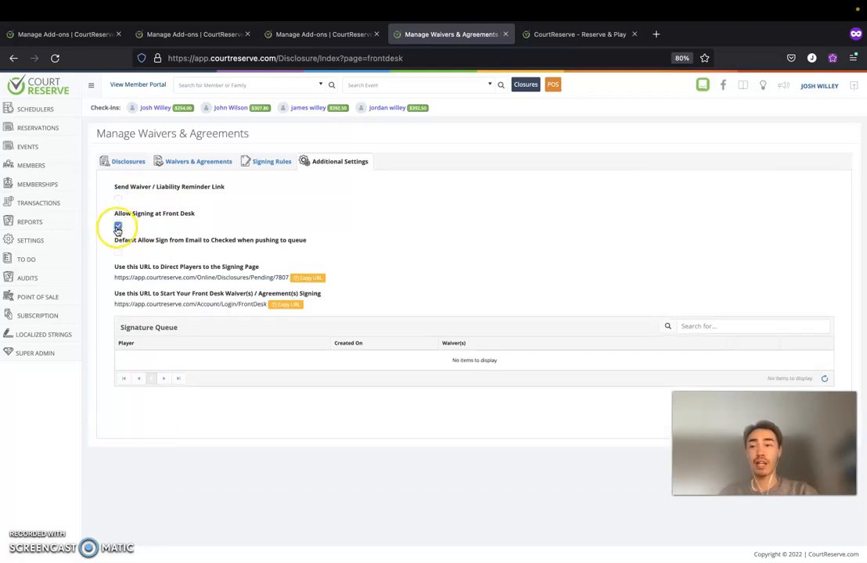
left_click_drag(115, 296, 195, 295)
left_click(301, 207)
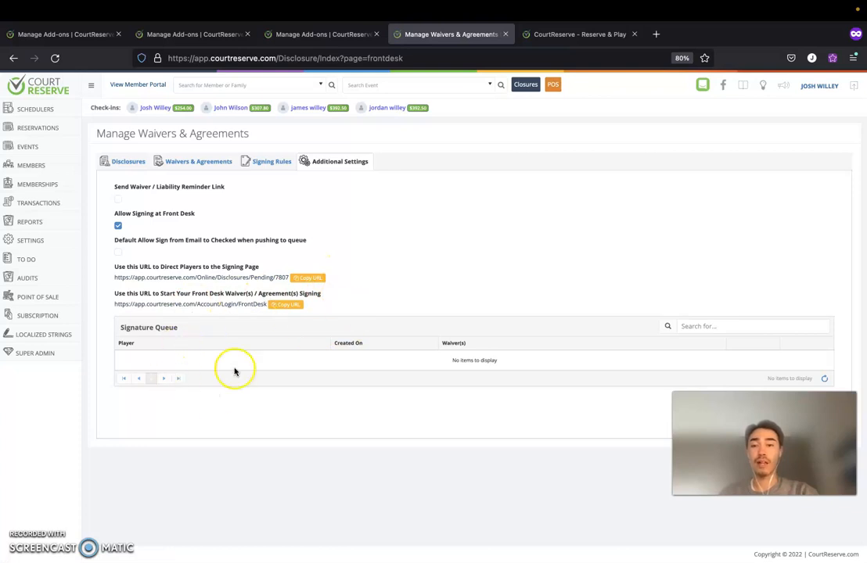
mouse_move(126, 328)
left_mouse_down()
mouse_move(180, 331)
mouse_move(154, 332)
left_mouse_up()
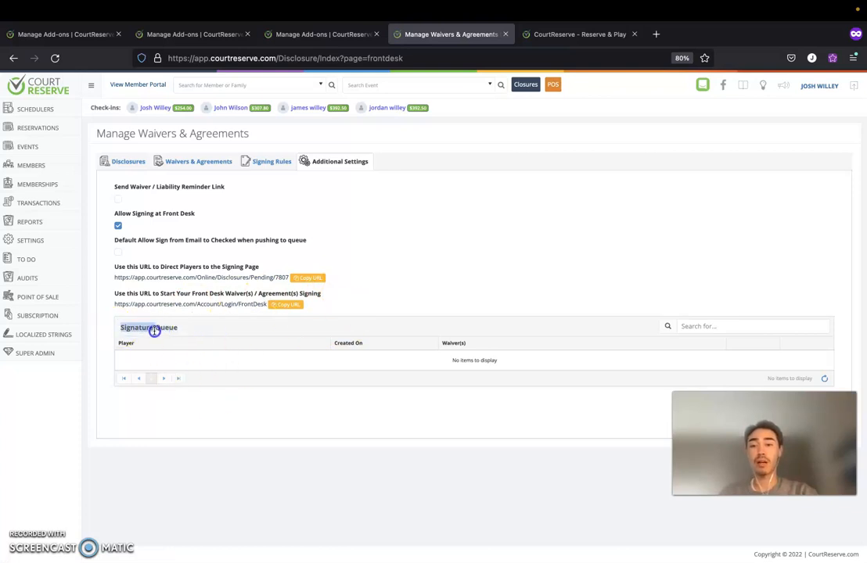
left_click(360, 280)
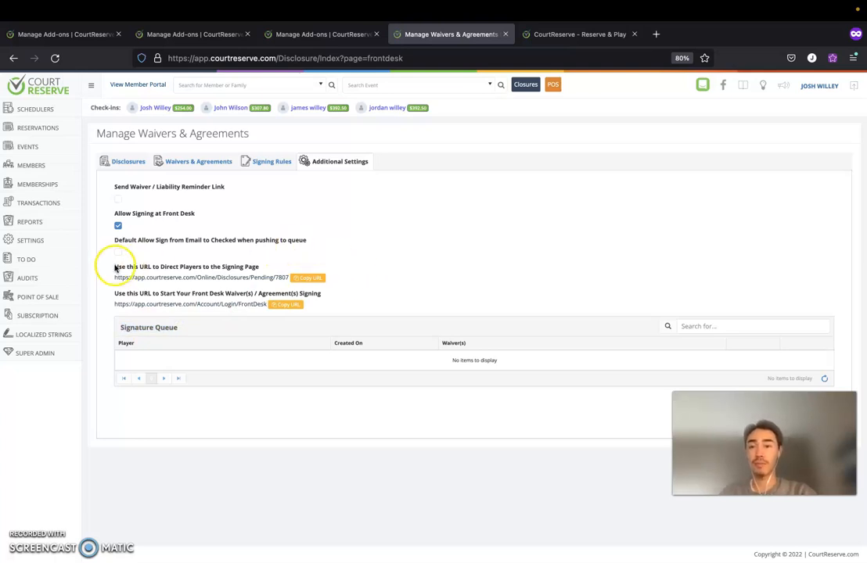
left_click(118, 227)
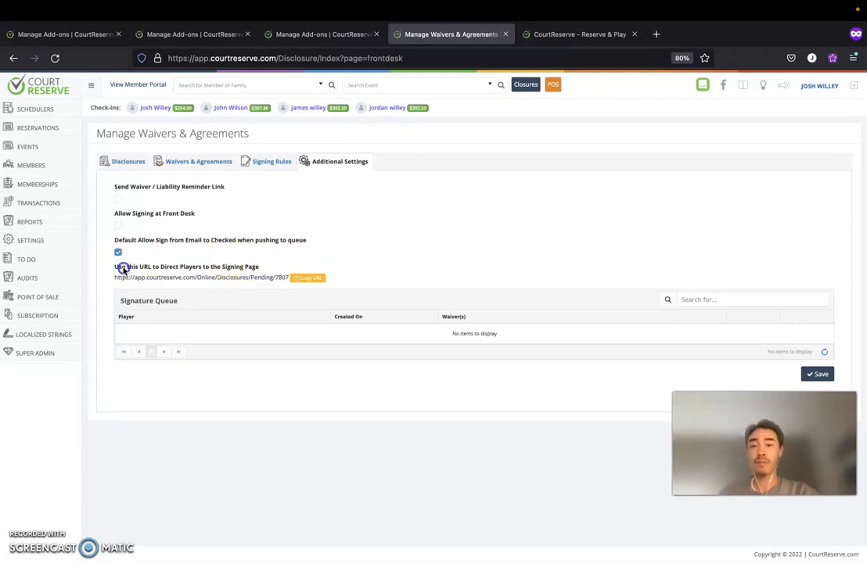
left_click_drag(190, 269, 247, 269)
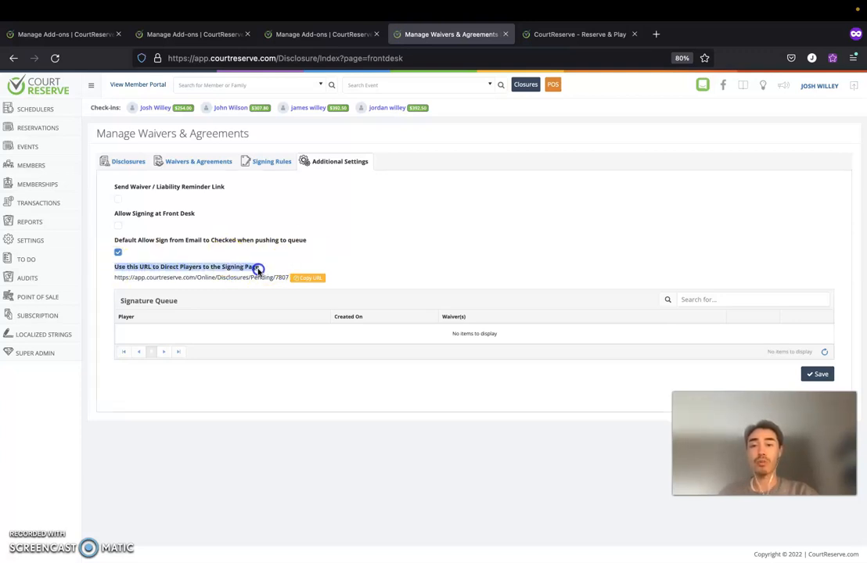
left_click(220, 279)
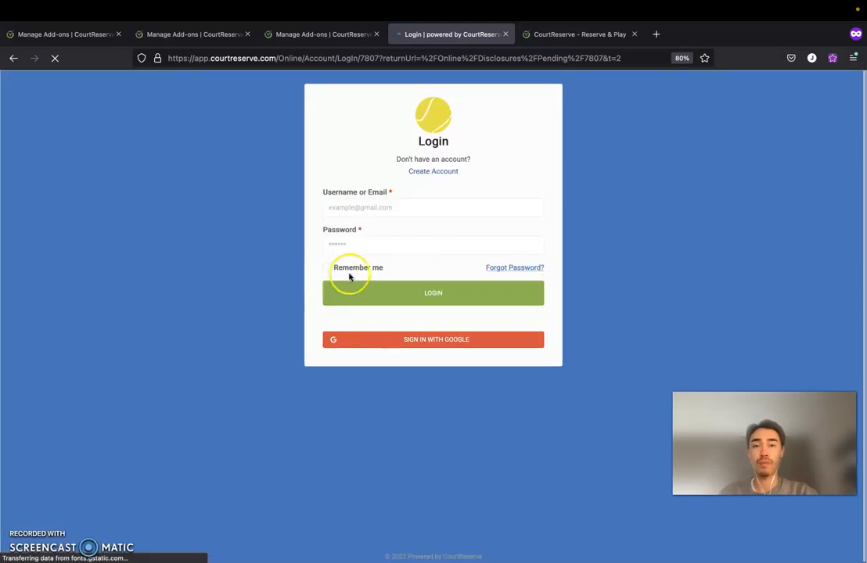
Log back into CourtReserve with the saved Firefox login.
left_click(408, 205)
left_click(384, 225)
left_click(390, 288)
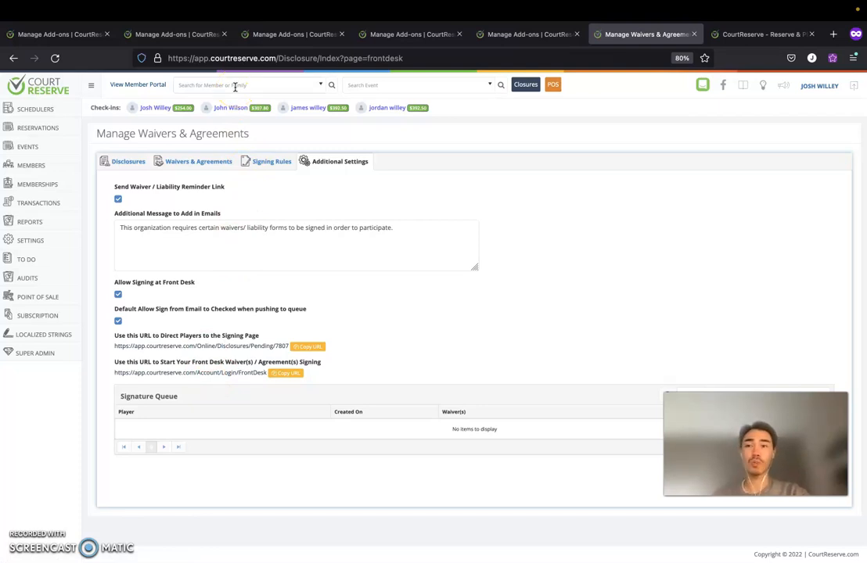
Open the Expanded court scheduler from the Schedulers section.
left_click(47, 126)
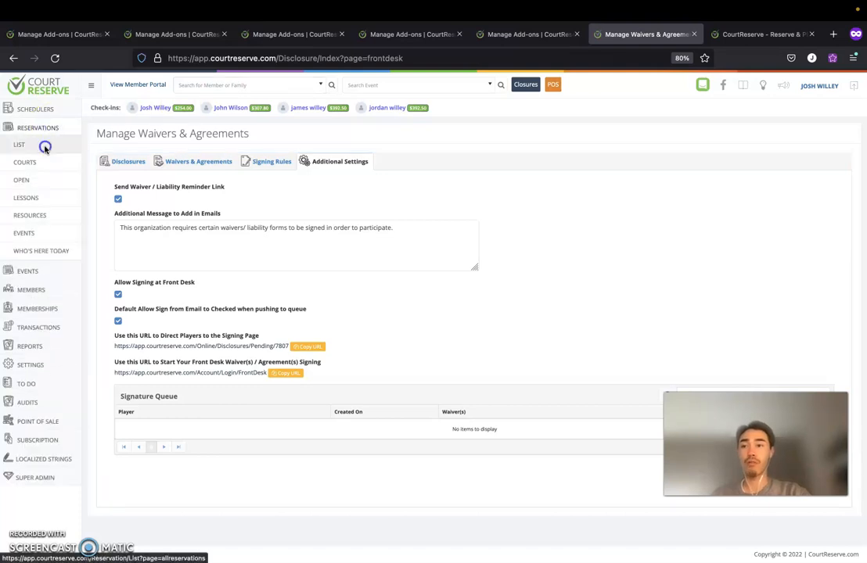
left_click(45, 147)
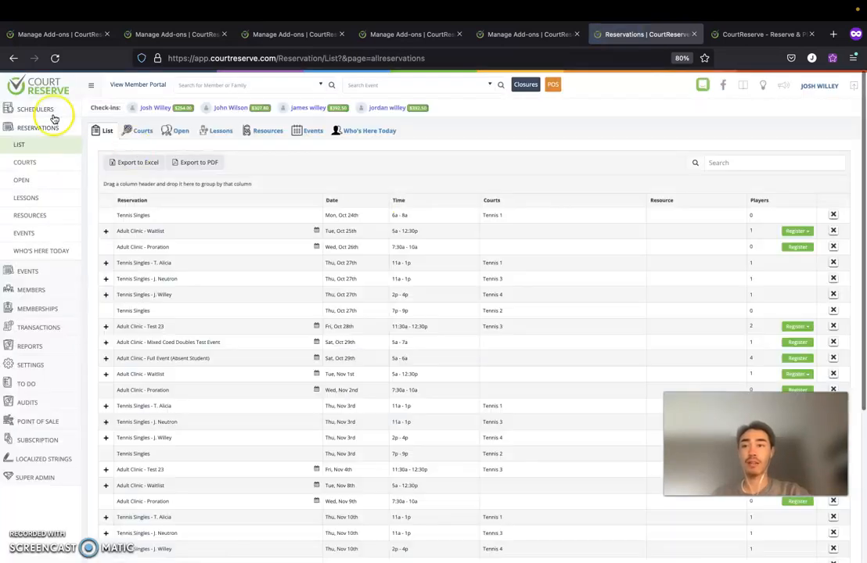
left_click(52, 112)
left_click(40, 143)
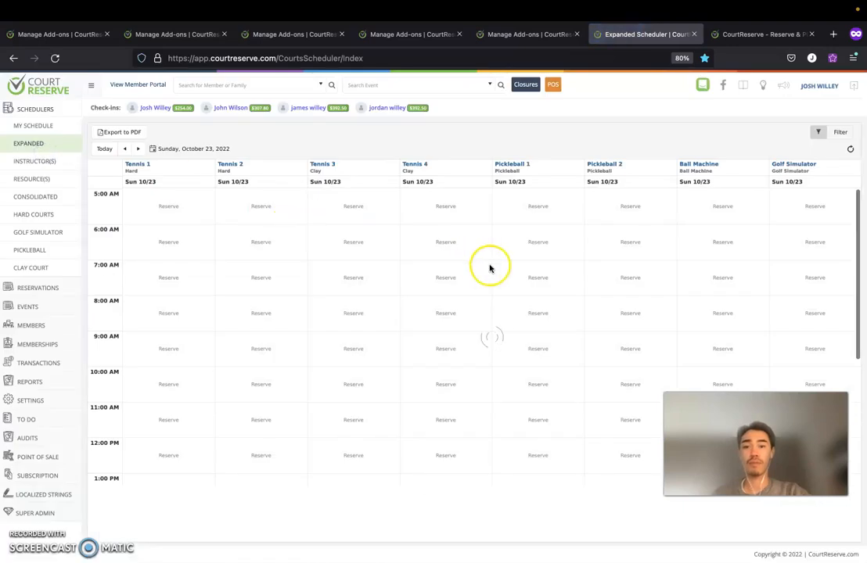
Book a 6:00 AM Tennis Singles reservation for the individual-membership player and queue their pending waiver.
left_click(719, 242)
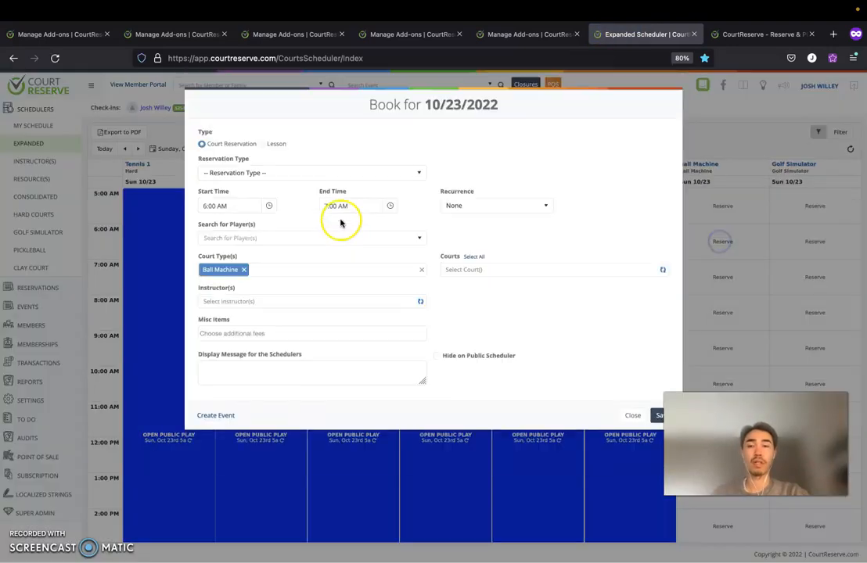
left_click(310, 172)
left_click(254, 227)
left_click(258, 265)
type("Josh")
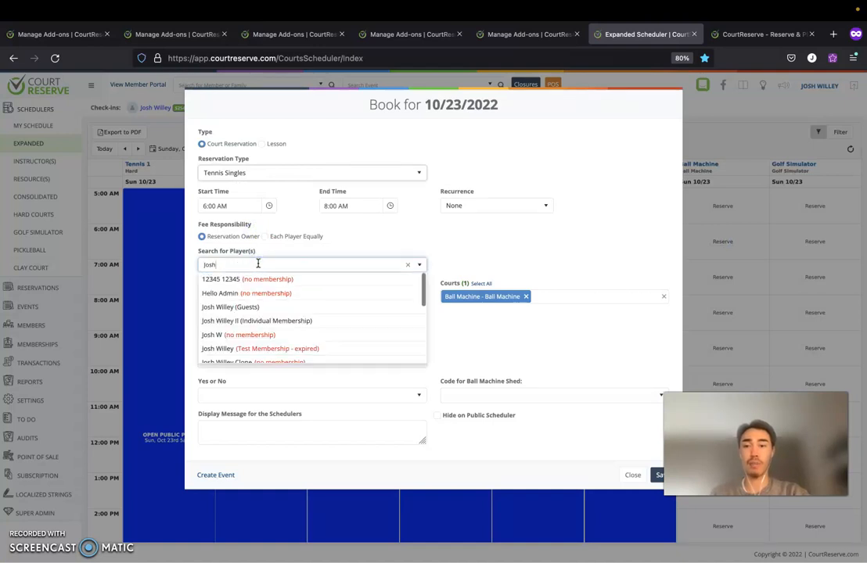
left_click(250, 321)
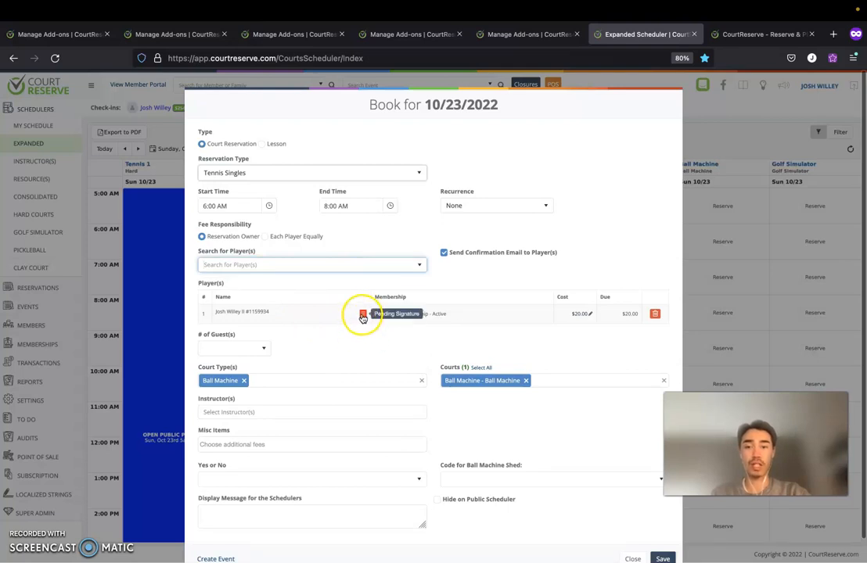
left_click(363, 316)
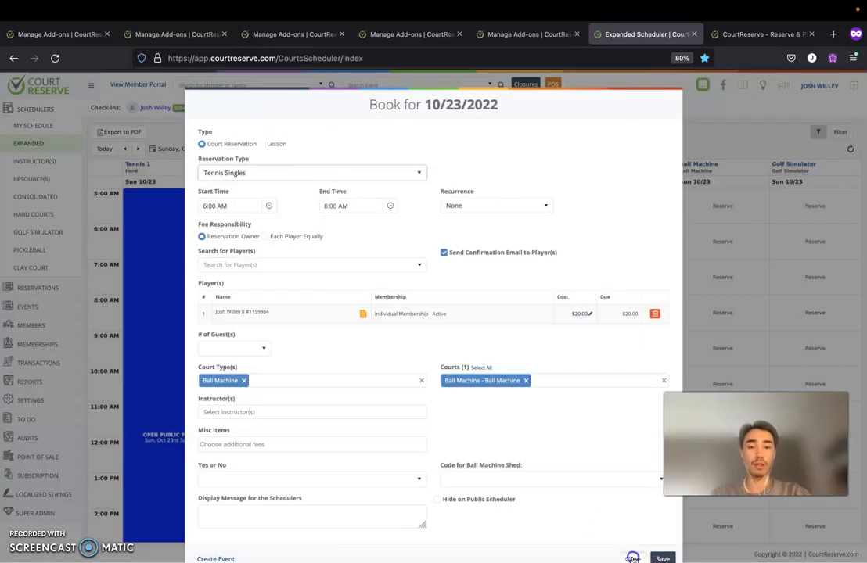
left_click(632, 558)
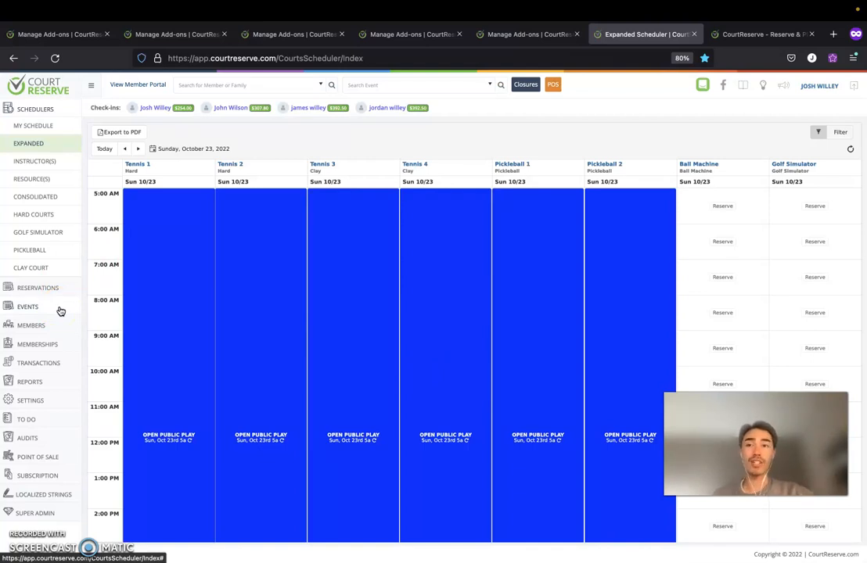
Go to Settings > Manage Add-ons and open Setup for Advanced Liability Forms.
left_click(29, 400)
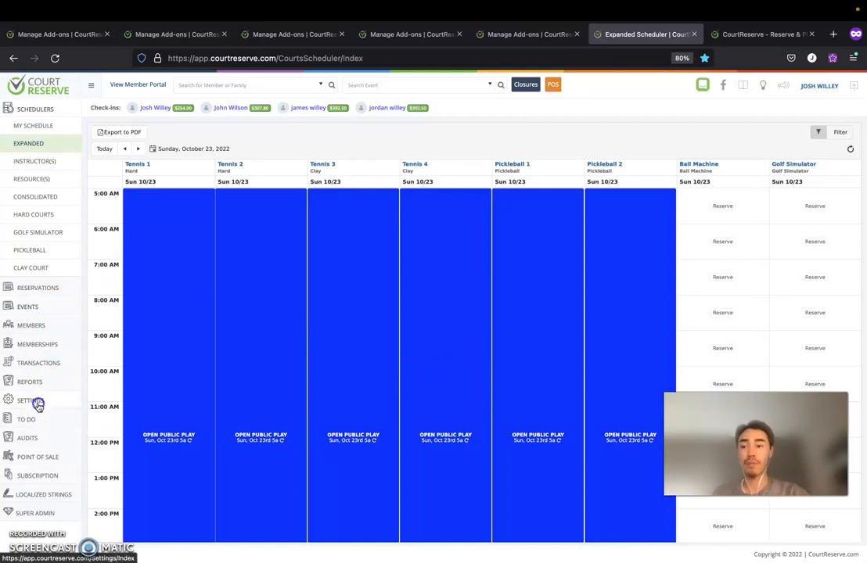
scroll(247, 316, "down", 10)
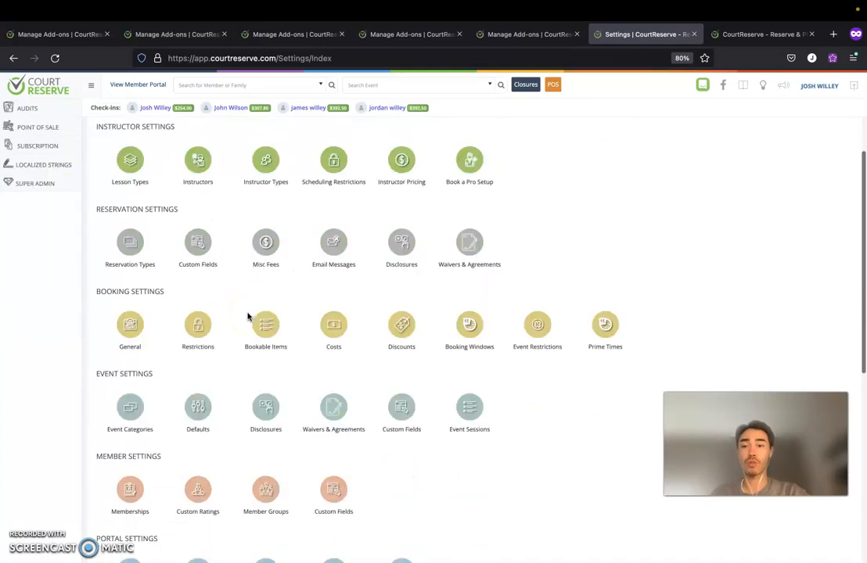
left_click(142, 507)
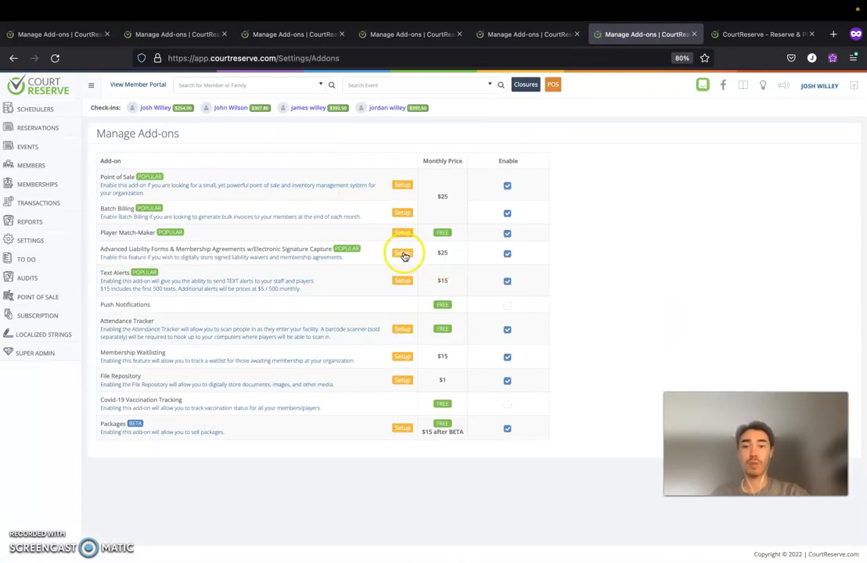
left_click(402, 253)
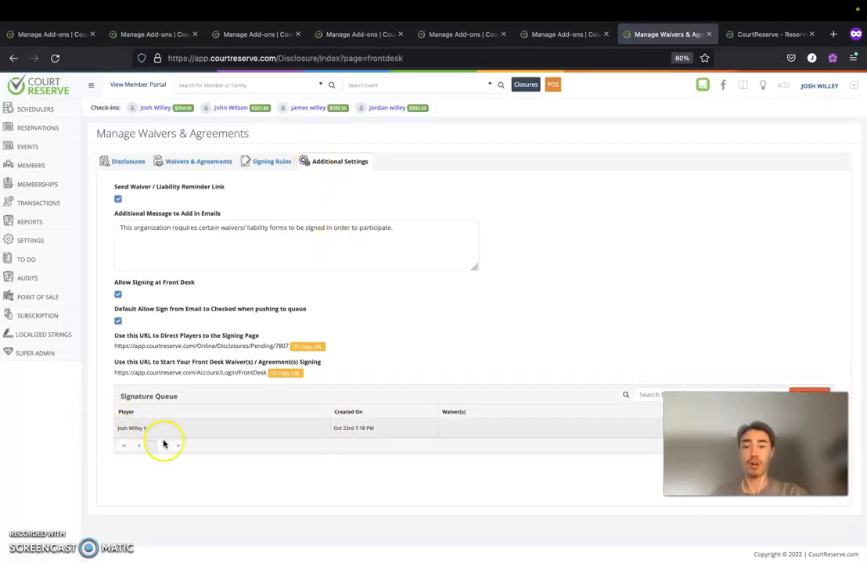
Start front-desk signing for the queued player and review the General Waiver text.
left_click(197, 374)
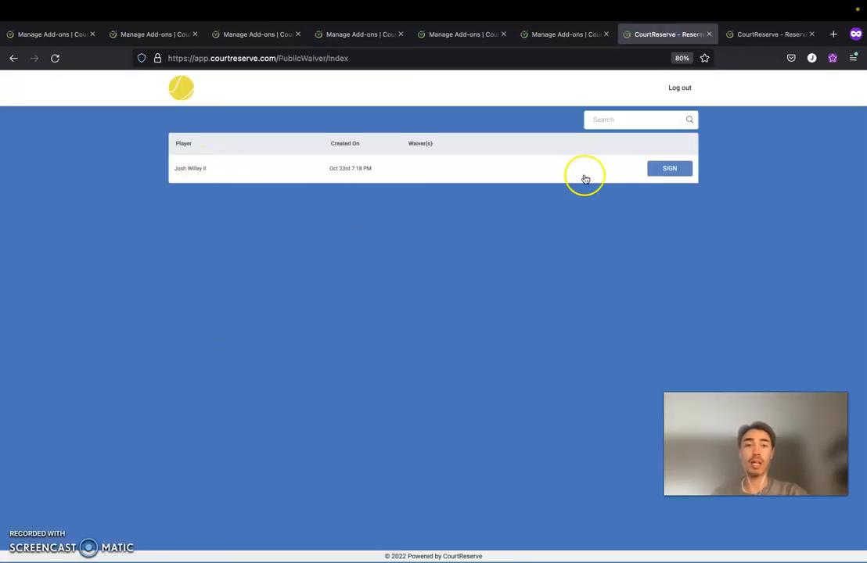
left_click(671, 169)
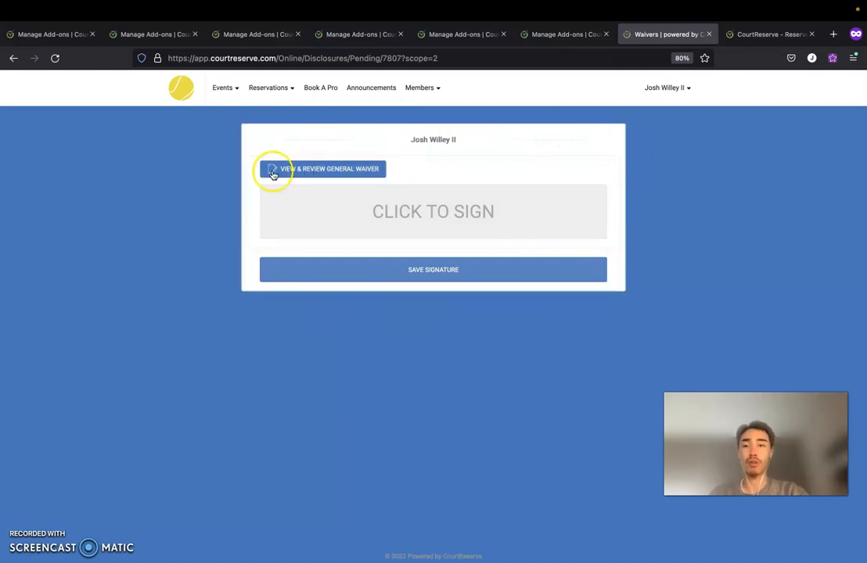
left_click(309, 172)
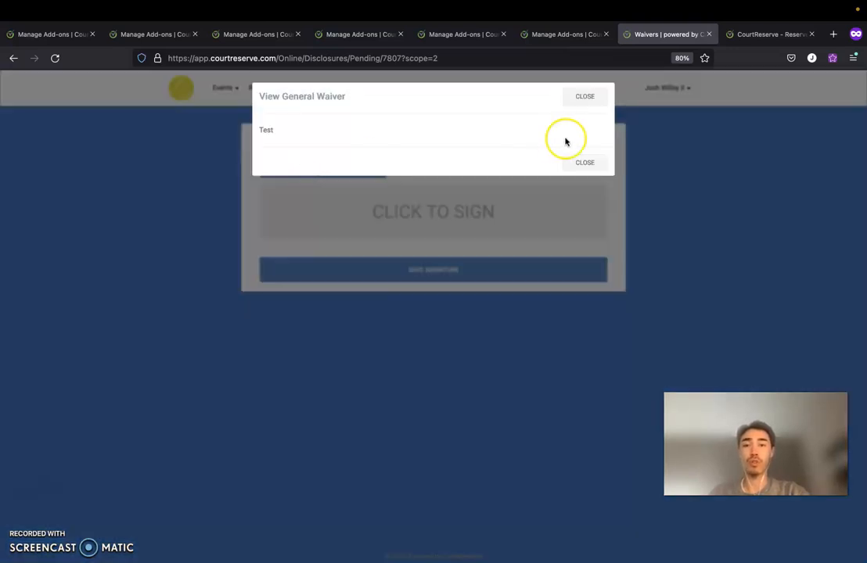
left_click(583, 98)
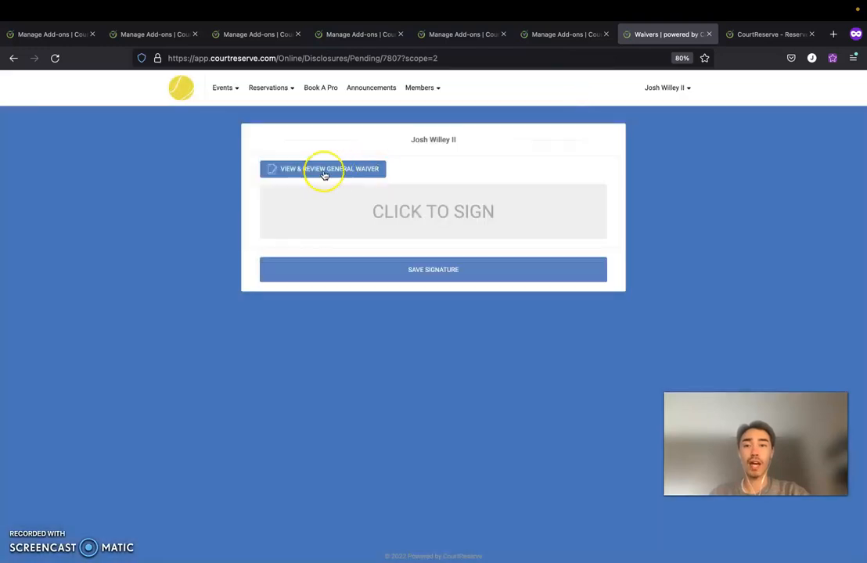
Draw an X signature and save it to the General Waiver.
left_click(436, 212)
left_click_drag(343, 141, 464, 223)
left_click_drag(453, 150, 354, 240)
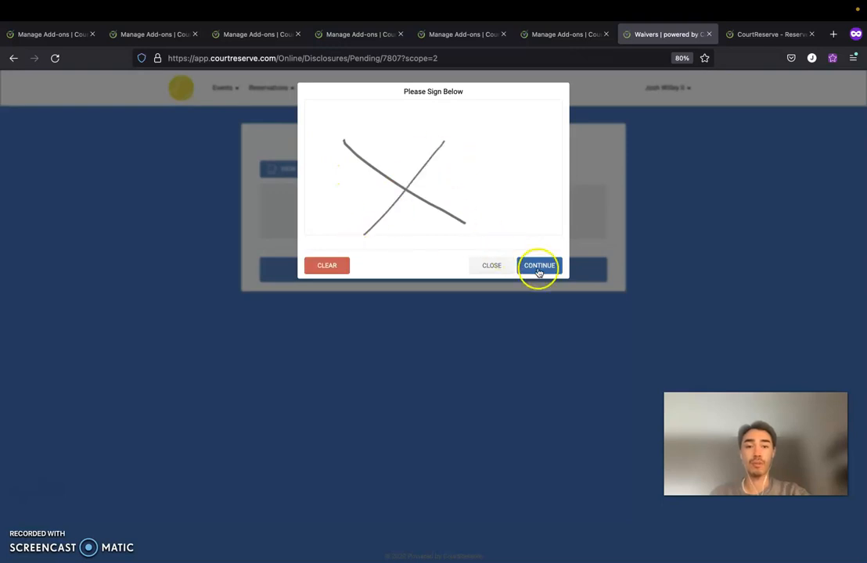
left_click(538, 266)
left_click(431, 274)
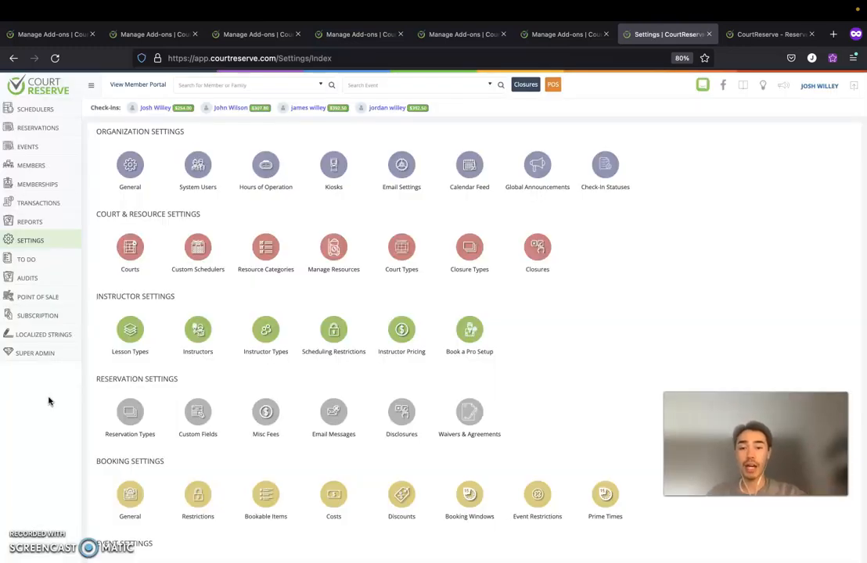
Open Waivers & Agreements and expand the General Waiver's versions, rules and additional settings.
scroll(119, 364, "down", 1)
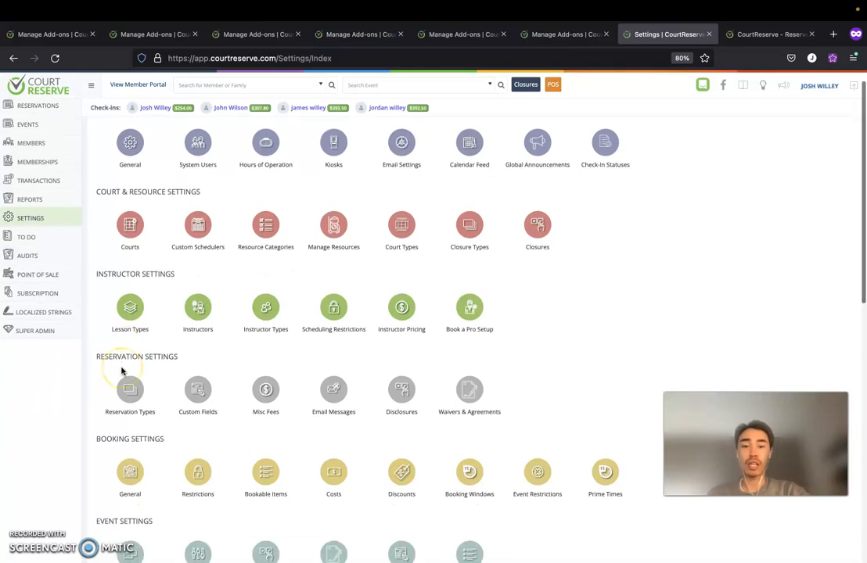
left_click(49, 220)
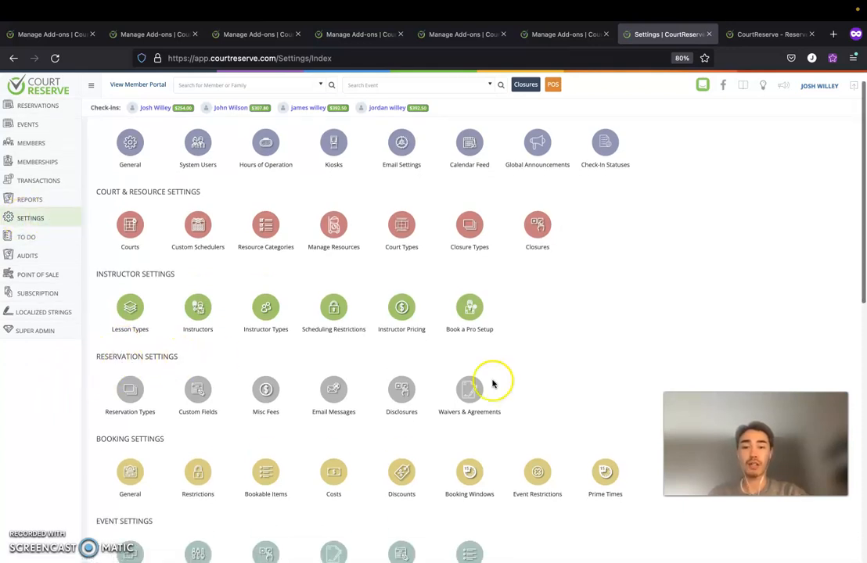
left_click(471, 394)
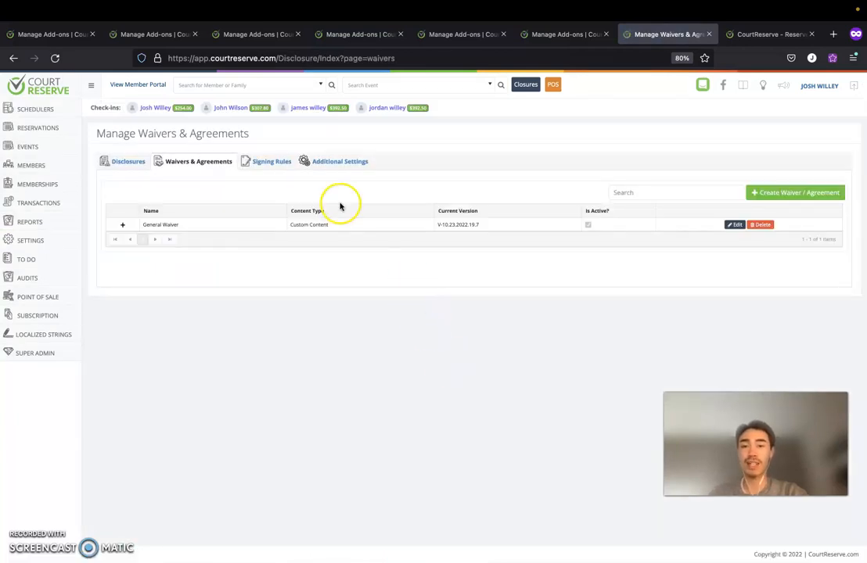
left_click(122, 225)
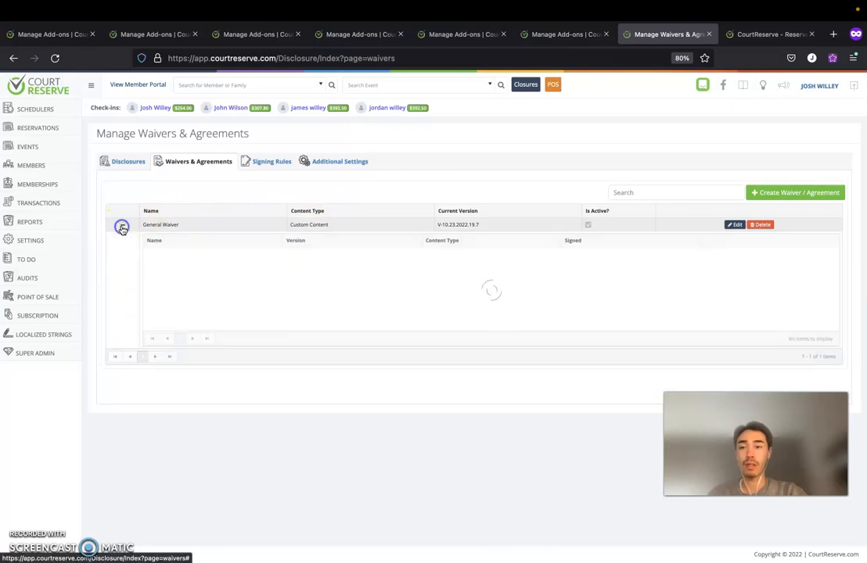
left_click(269, 161)
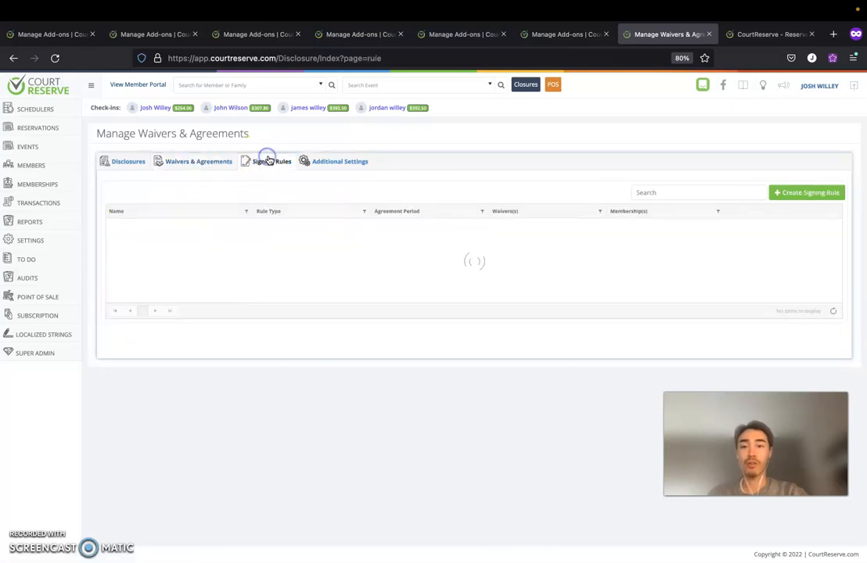
left_click(341, 161)
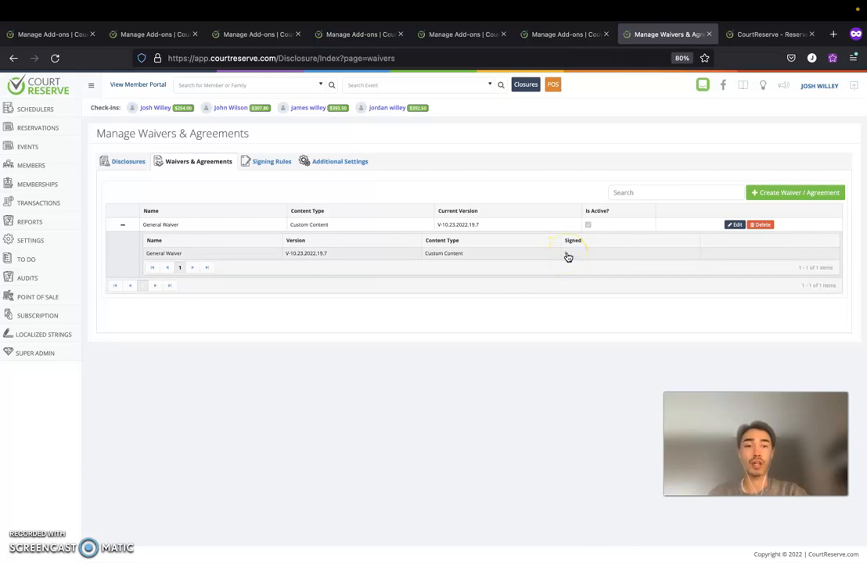
Review the version's one recorded signature, then close it and expand Reports.
left_click(565, 253)
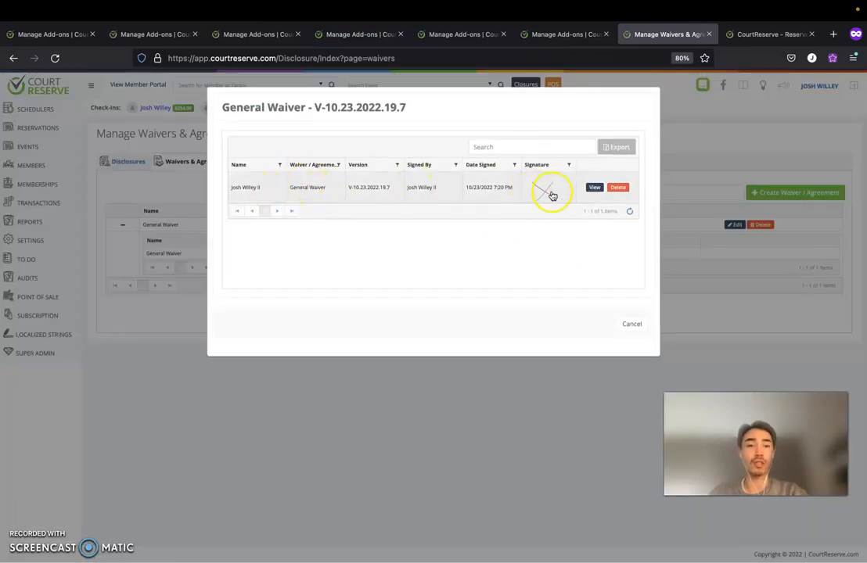
left_click(594, 189)
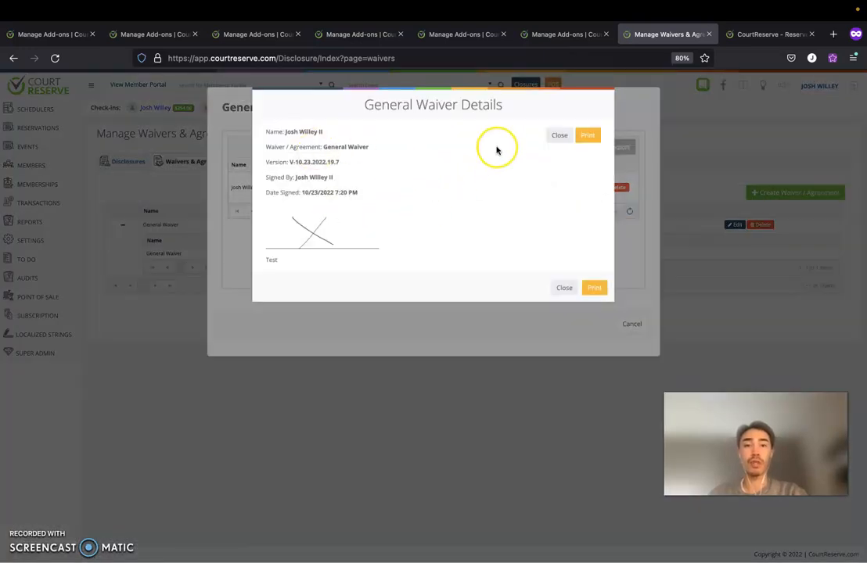
left_click(557, 137)
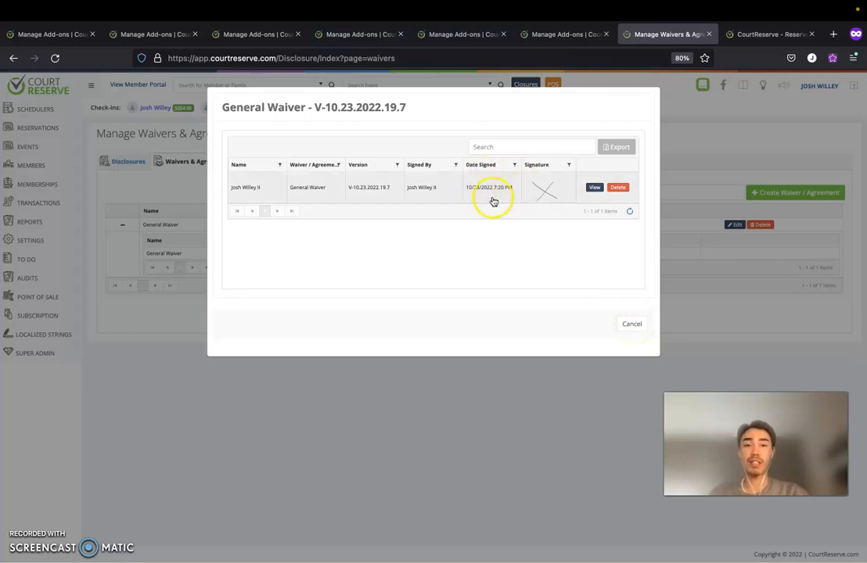
left_click(626, 326)
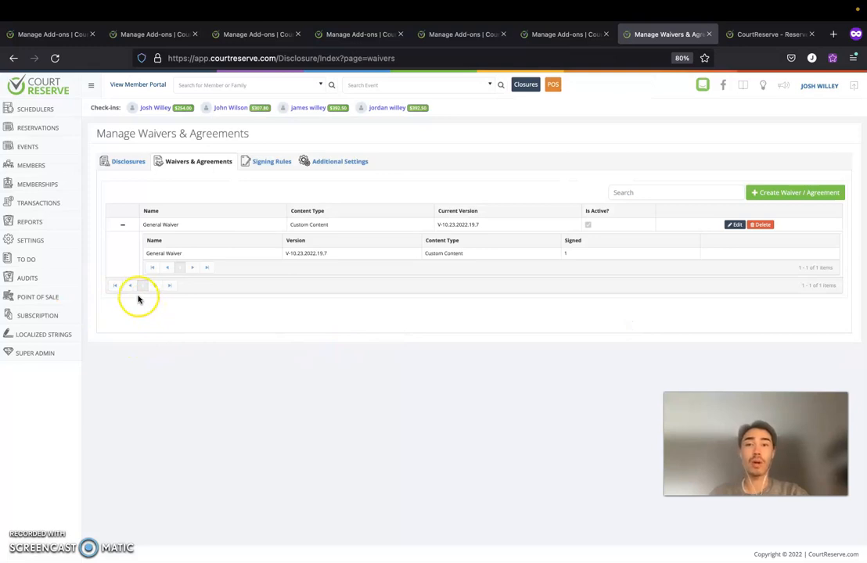
left_click(27, 223)
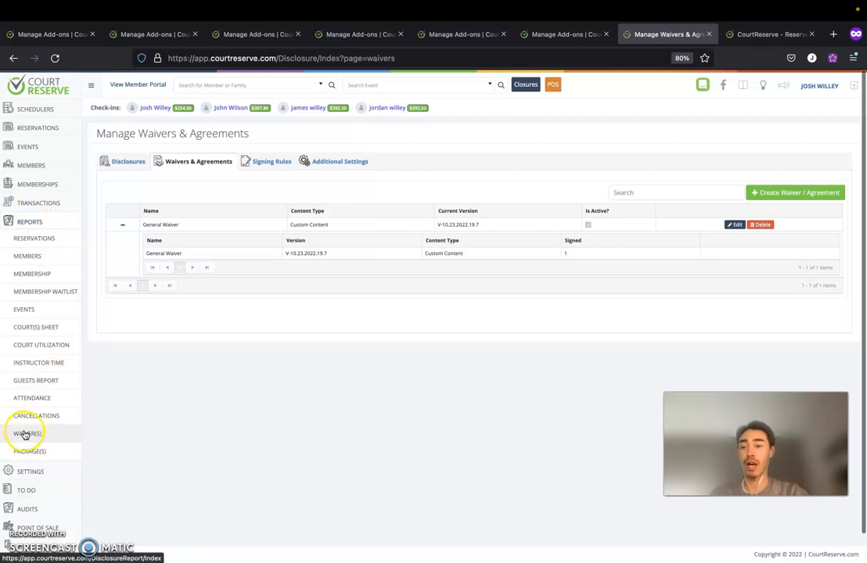
Open the Waiver(s) report and set Date Signed from 10/1/2022 to 10/31/2022.
left_click(26, 435)
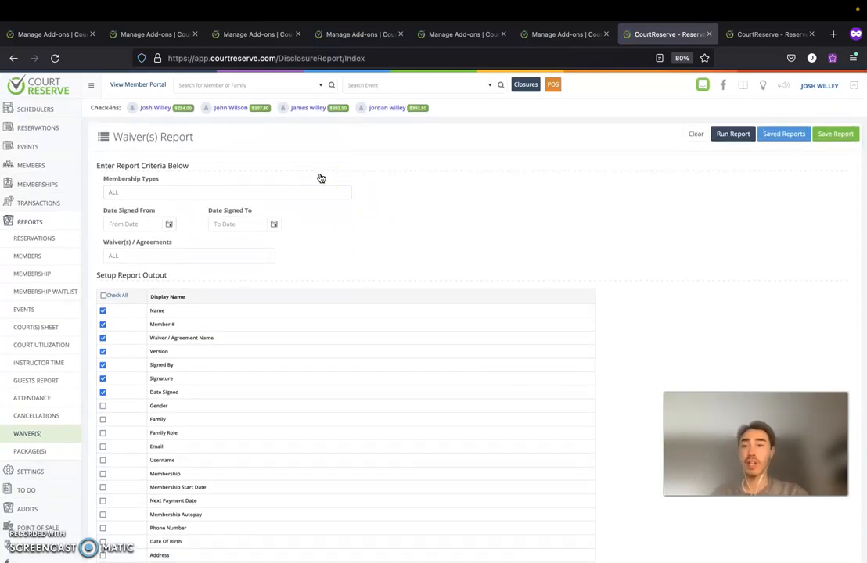
left_click(319, 188)
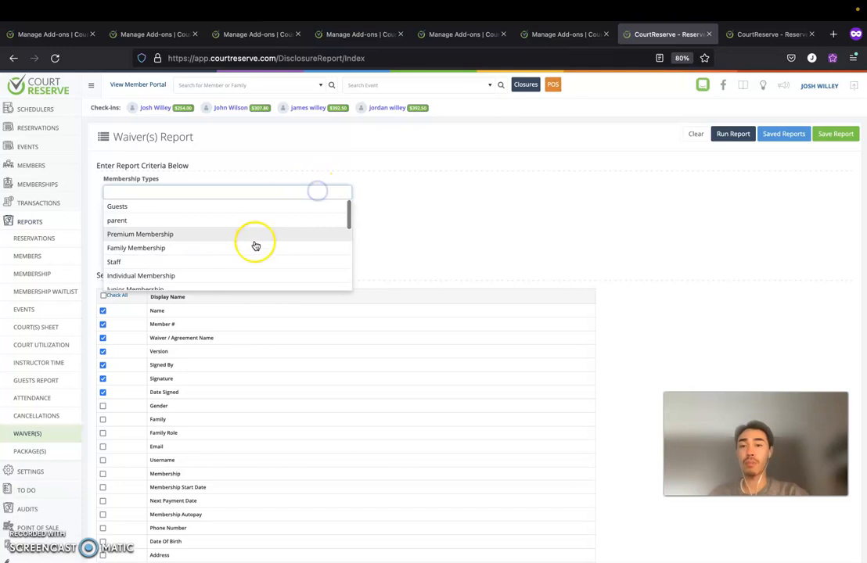
left_click(388, 223)
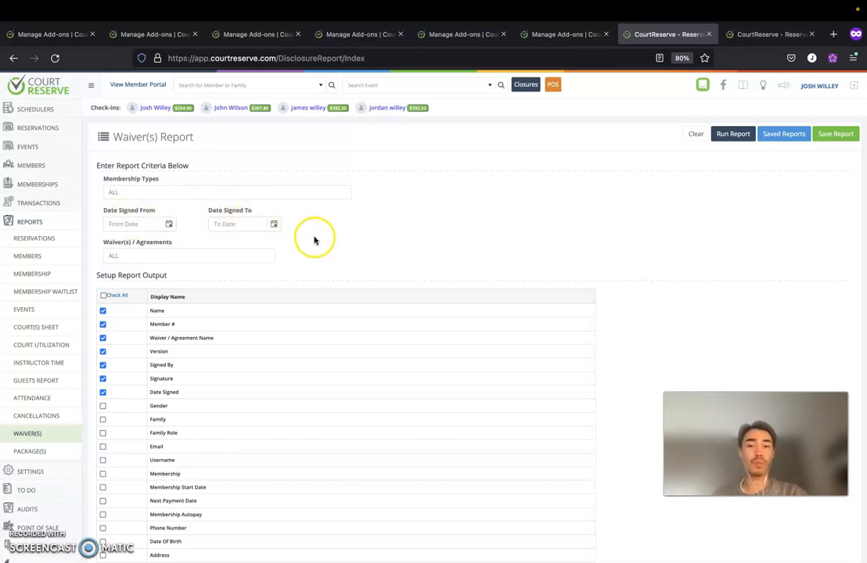
left_click(168, 224)
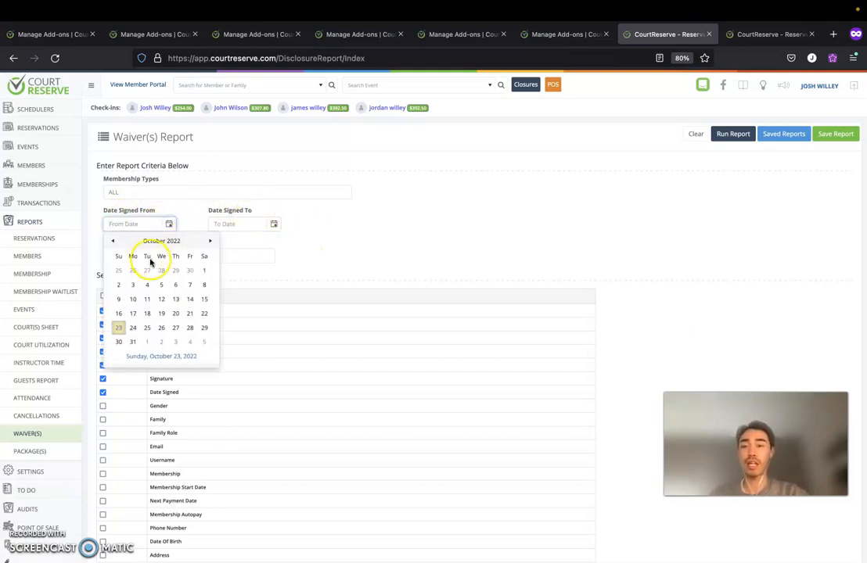
left_click(205, 270)
left_click(273, 224)
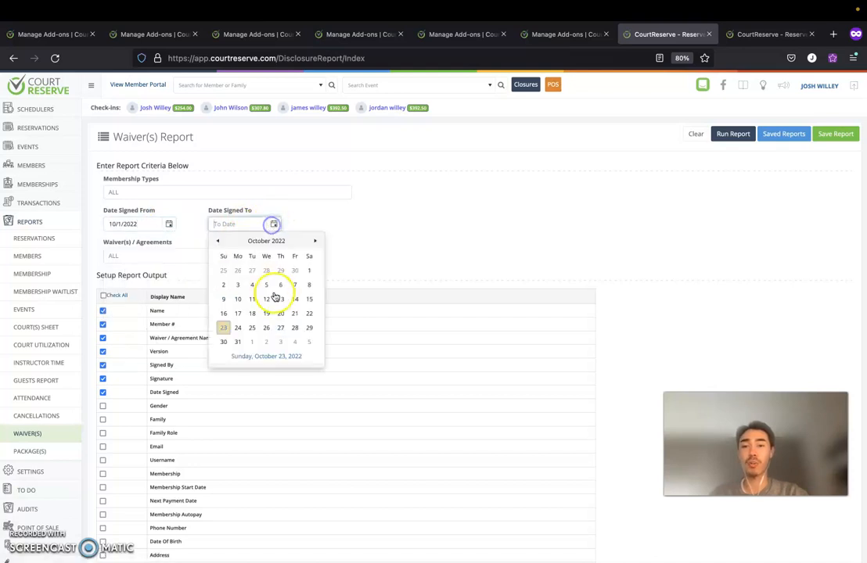
left_click(237, 341)
Keep the Waiver(s) filter at ALL and run the report.
left_click(254, 254)
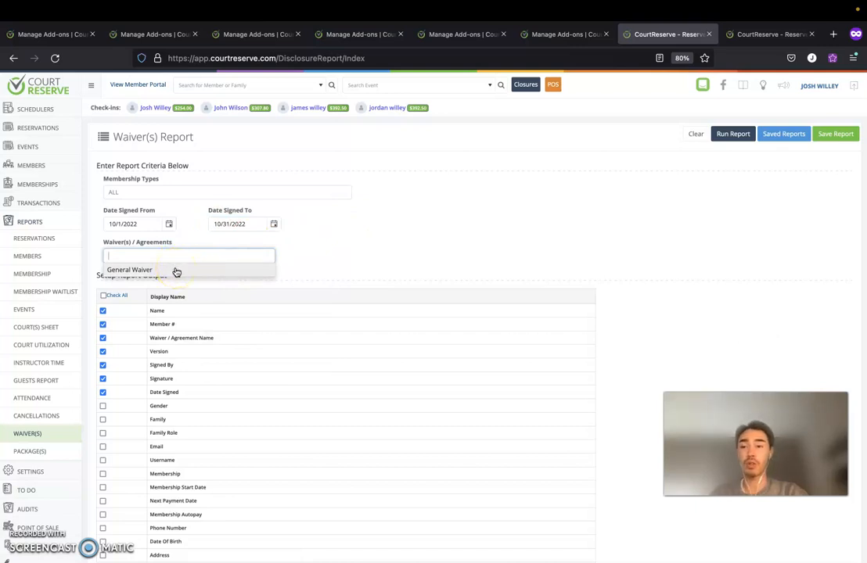
left_click(296, 216)
scroll(235, 250, "down", 2)
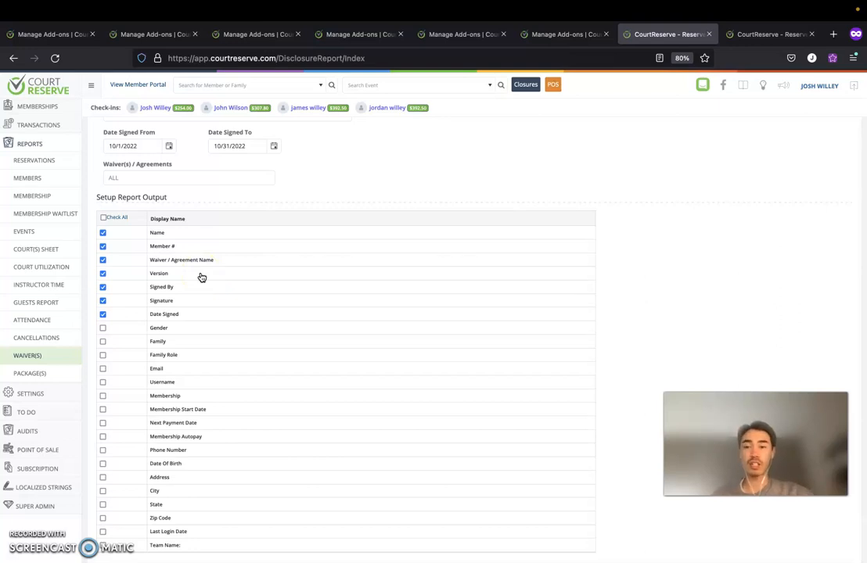
scroll(234, 266, "up", 2)
left_click(734, 133)
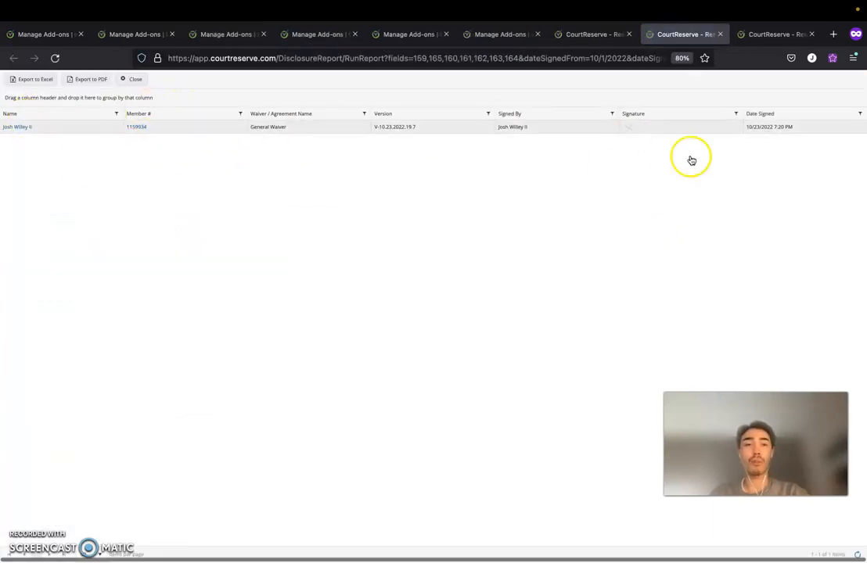
Open the signing member's profile from the Member # link in the report row.
left_click(138, 130)
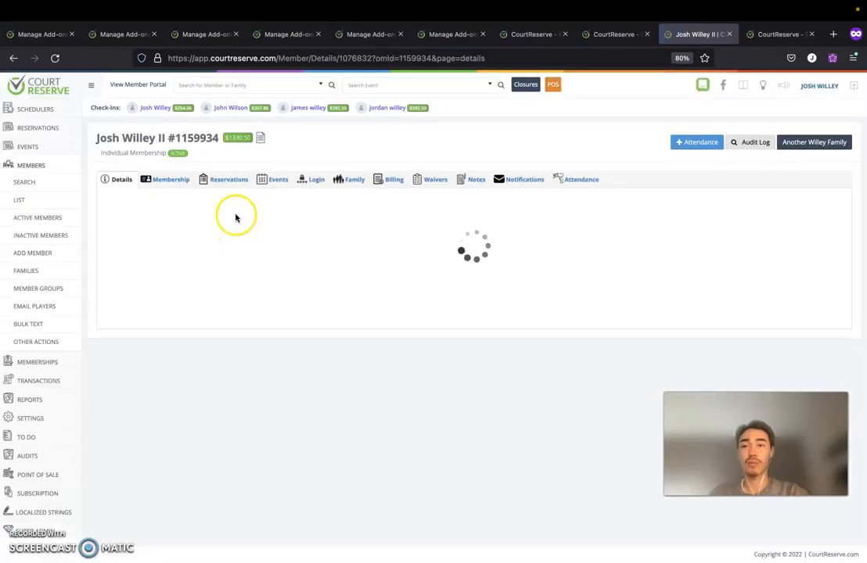